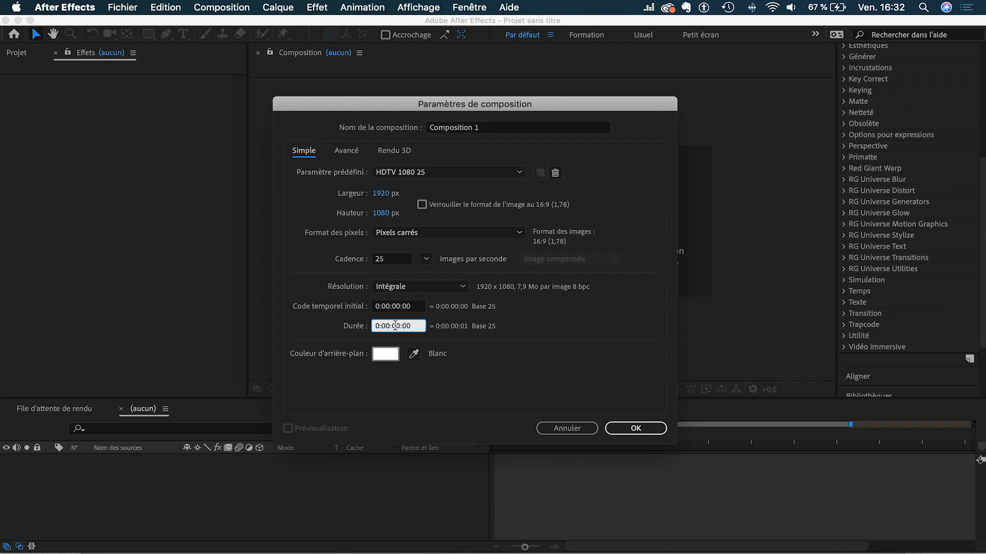
Create the HDTV 1080 25 composition with a white background and slightly enlarge its preview area.
left_click(634, 429)
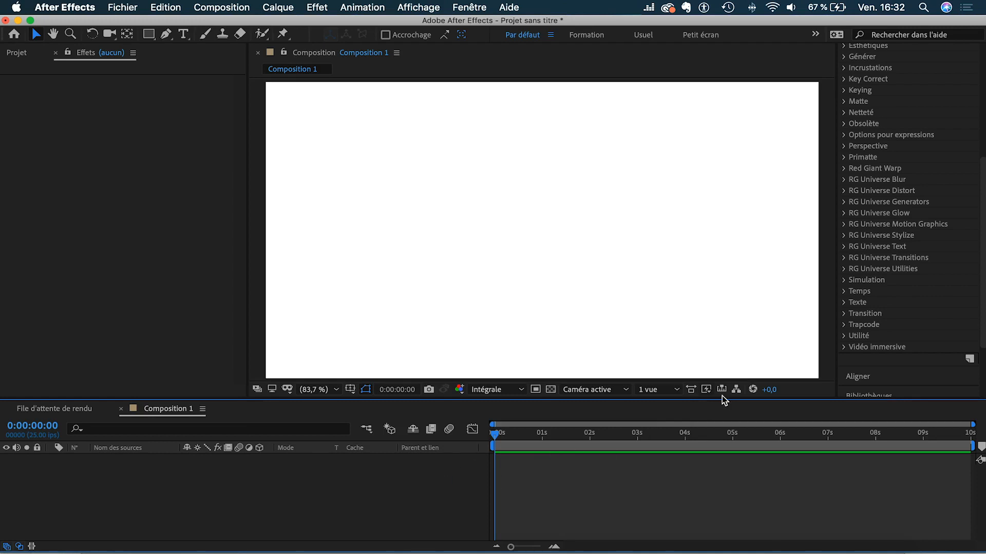
left_click_drag(383, 403, 383, 409)
Import Animation logo Apple.ai from the Illustrations tutos folder on the desktop into the project.
left_click(98, 537)
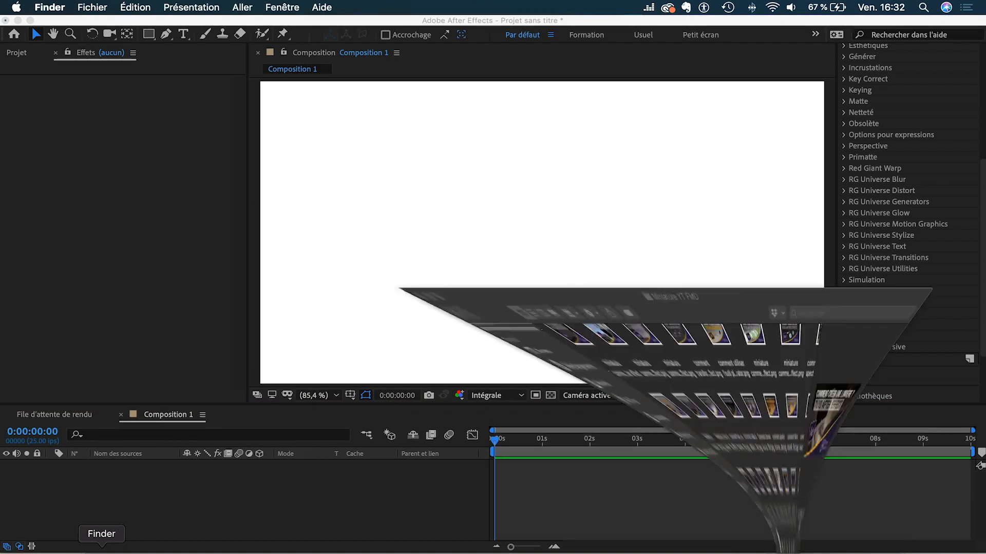
left_click(214, 75)
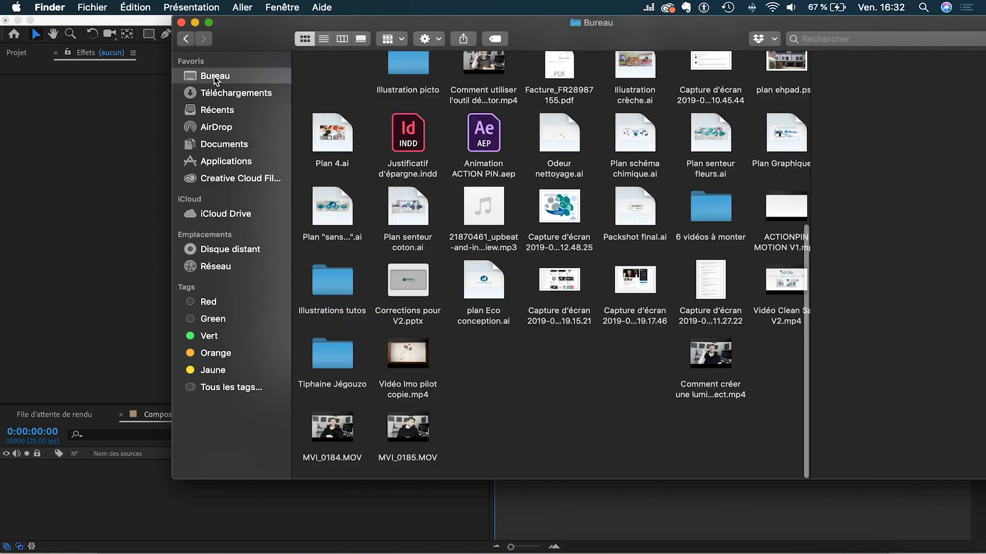
scroll(572, 272, "right", 2)
scroll(571, 273, "left", 8)
double_click(327, 285)
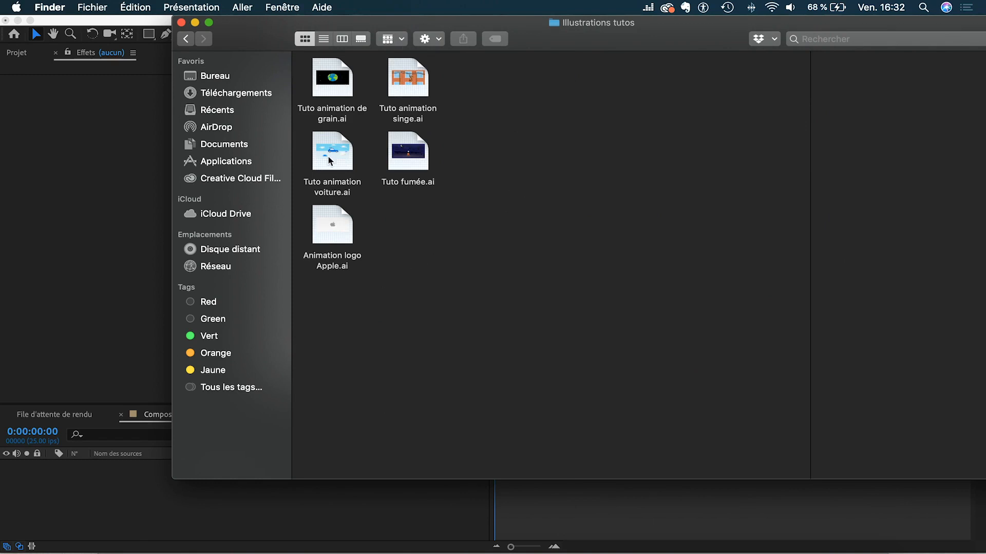
left_click_drag(337, 221, 57, 132)
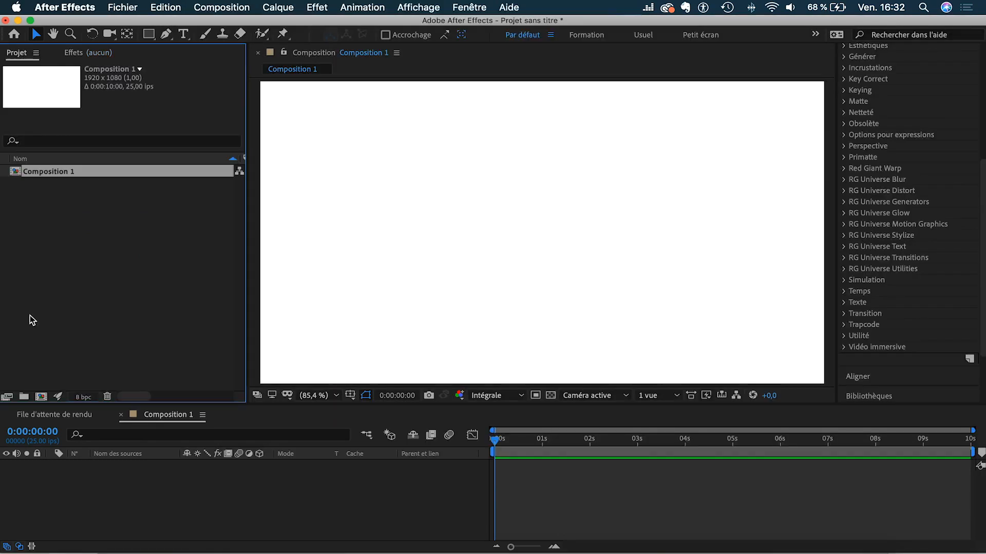
left_click(114, 548)
left_click_drag(336, 226, 131, 239)
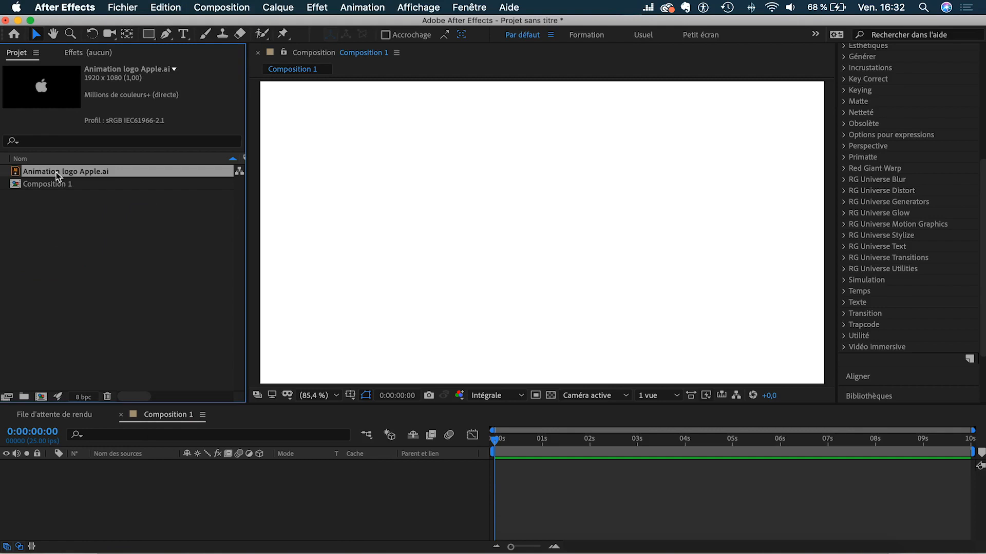
Add Animation logo Apple.ai as a layer in Composition 1 and widen the composition view.
left_click_drag(56, 172, 138, 483)
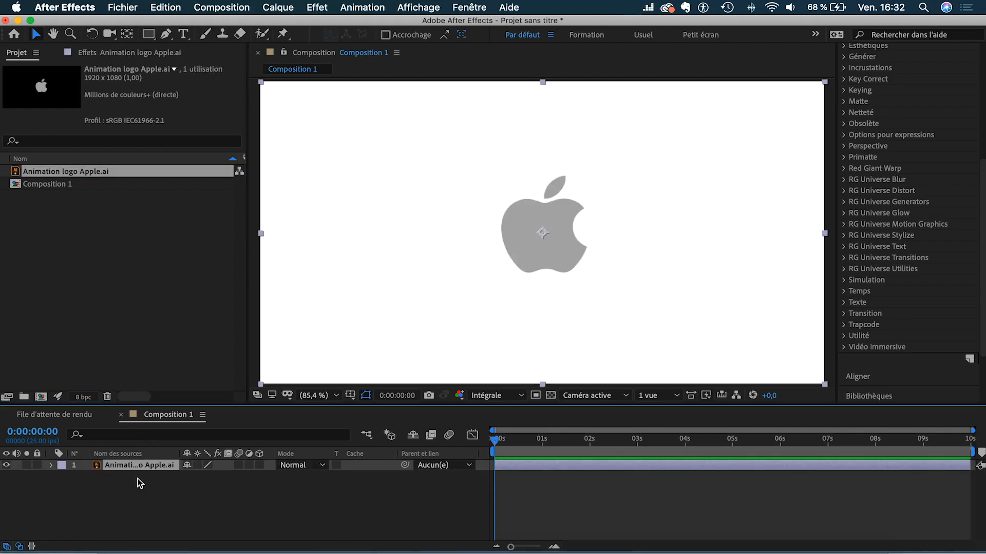
left_click(590, 521)
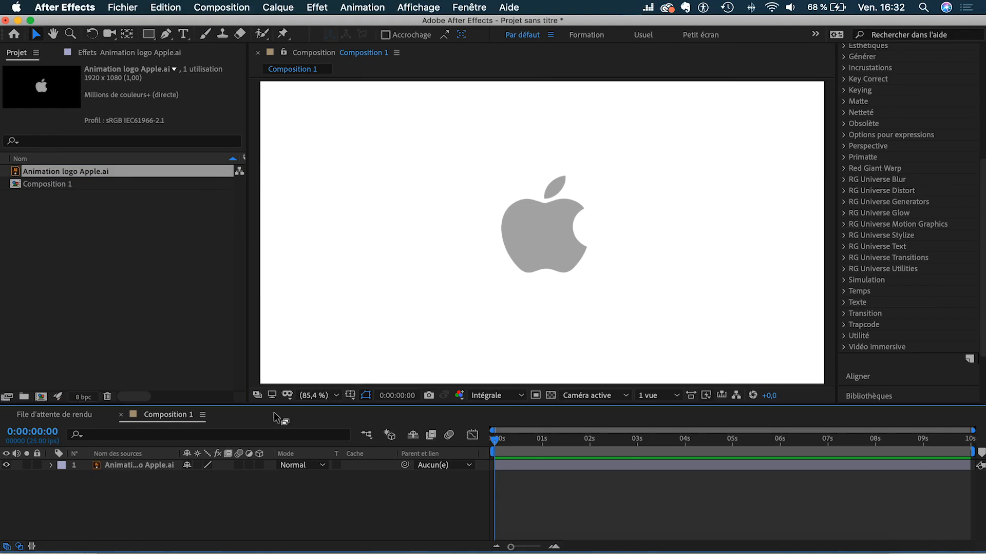
left_click_drag(247, 404, 151, 403)
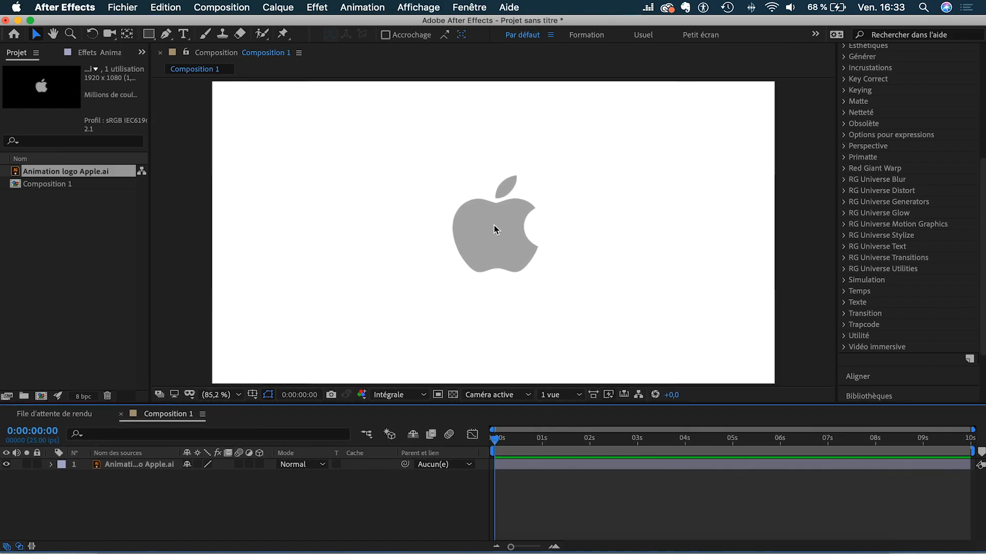
Make the Apple logo layer 3D and set a Rotation Y keyframe at the start of the timeline.
left_click(135, 469)
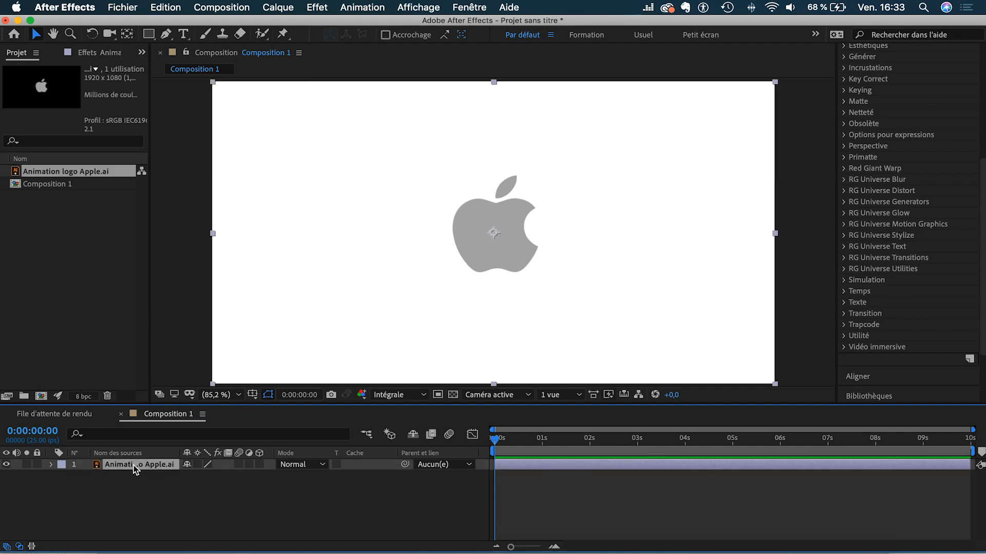
left_click(259, 465)
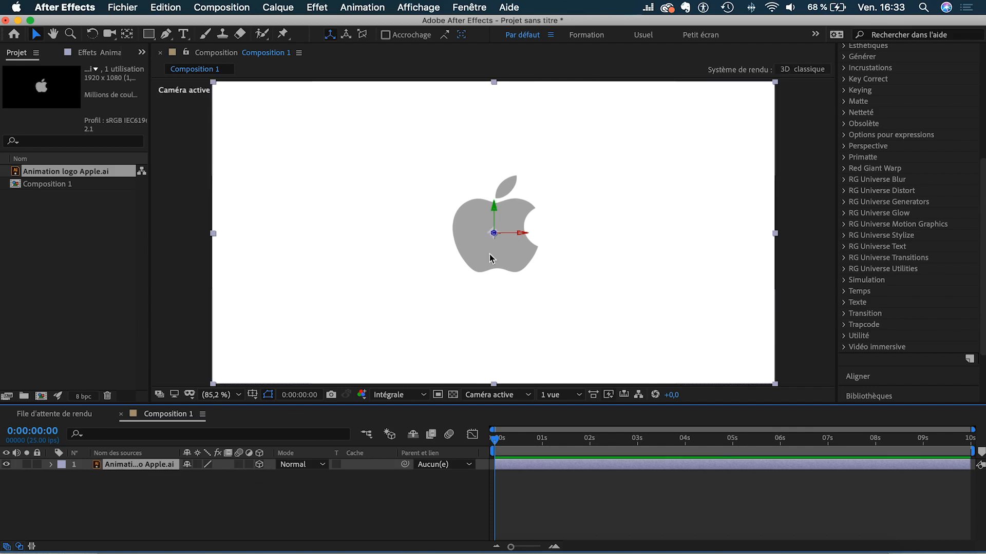
key("r")
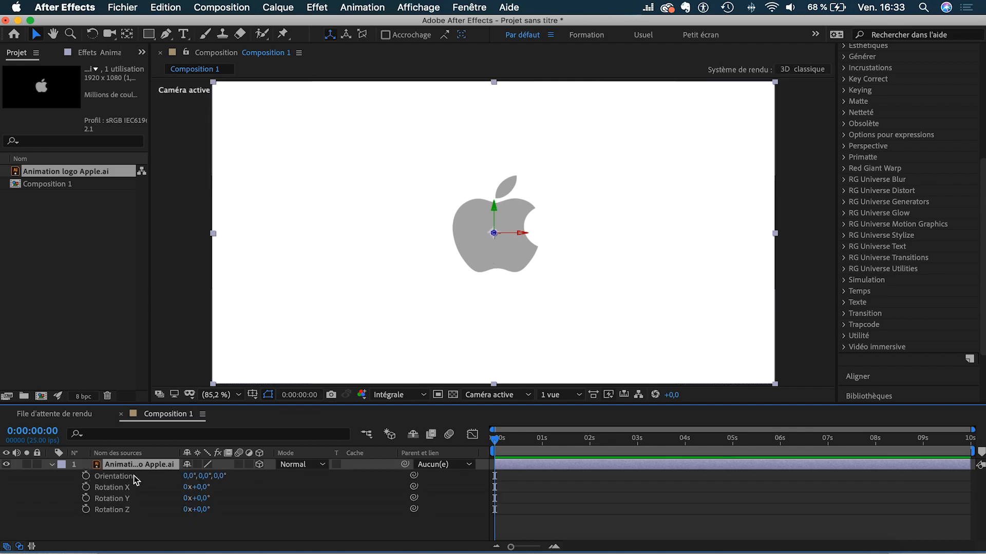
mouse_move(201, 498)
left_mouse_down()
mouse_move(186, 501)
mouse_move(204, 500)
left_mouse_up()
left_click(87, 499)
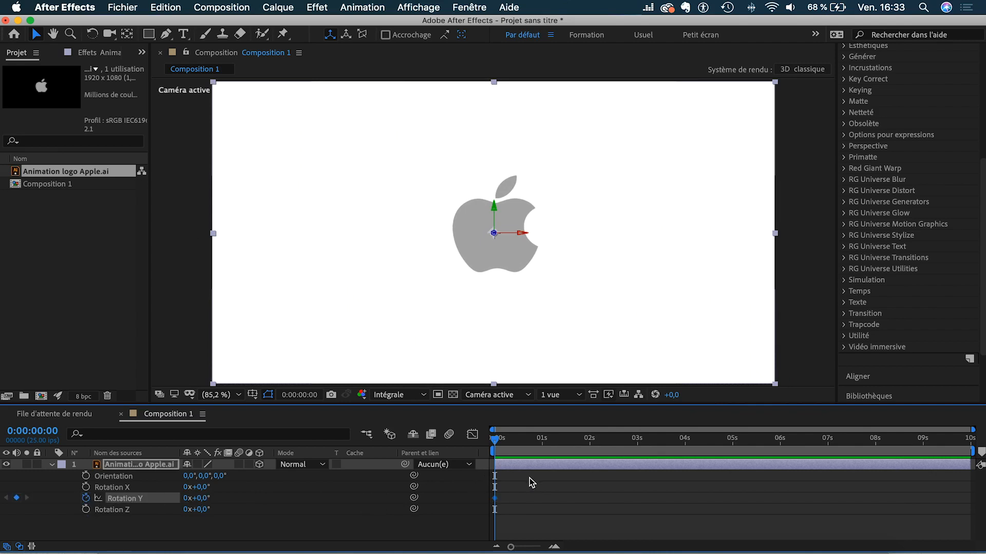
Move the Rotation Y keyframe to just before 2 seconds and add a 90° keyframe at 0:00:01:00.
left_click_drag(496, 506, 584, 499)
left_click(540, 440)
left_click_drag(541, 439, 543, 440)
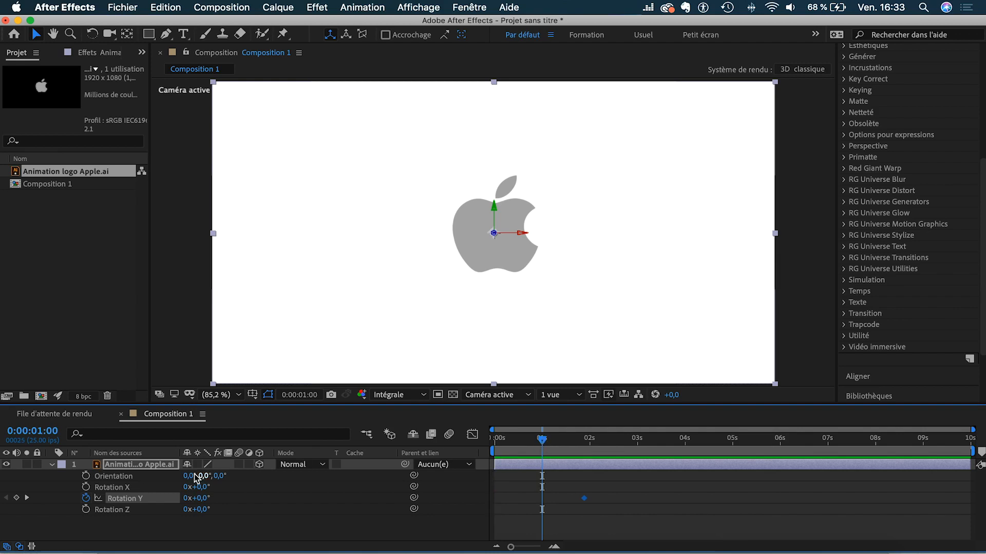
left_click_drag(204, 500, 268, 500)
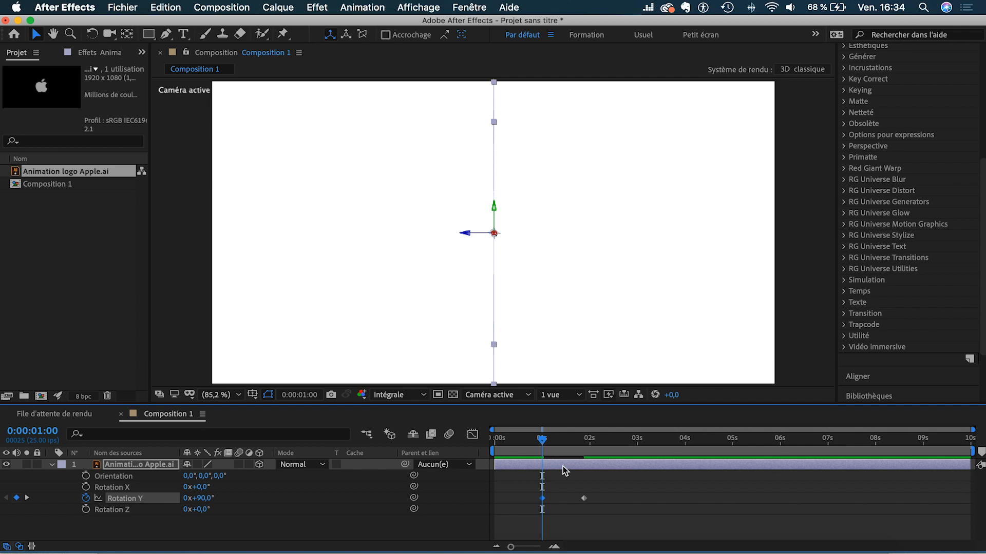
Split the Apple logo layer at 0:00:01:00 and delete the part before the cut.
key("super+shift+d")
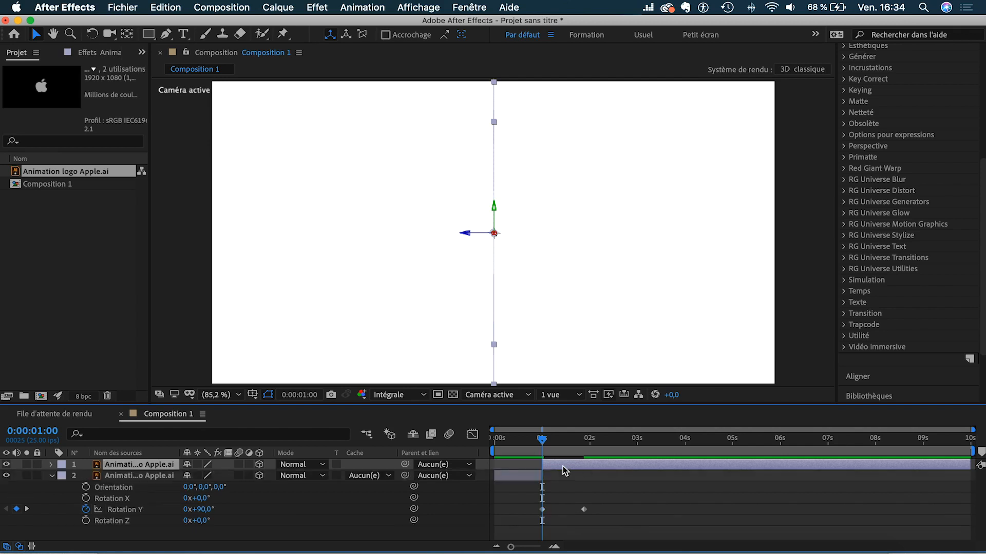
left_click(521, 475)
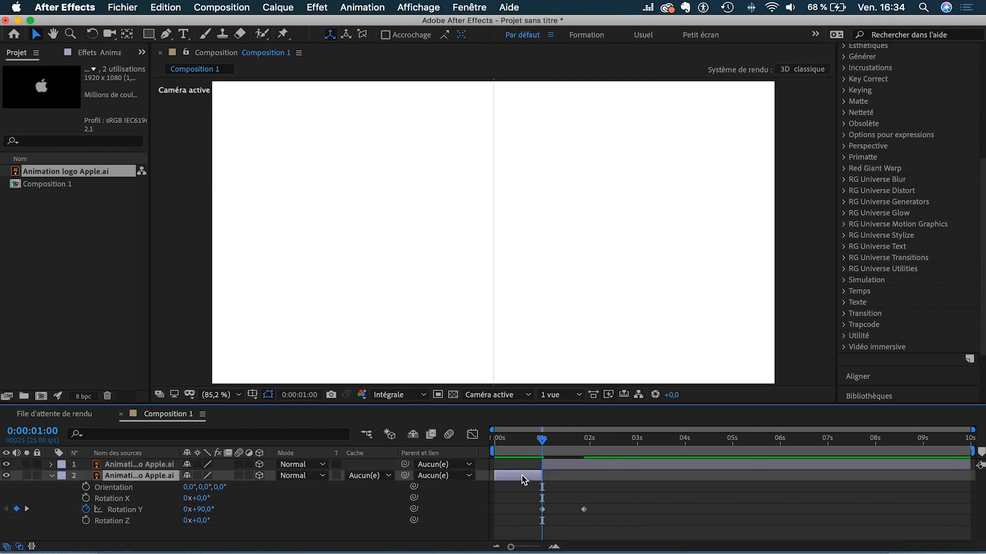
key("Delete")
left_click(549, 466)
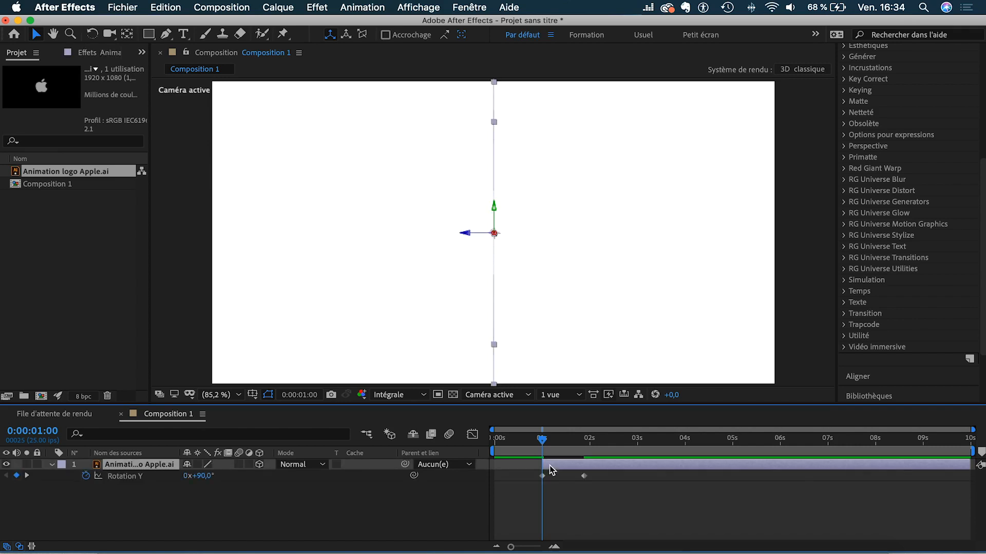
Preview the rotation, show its curve in the graph editor and apply Easy Ease to both Rotation Y keyframes.
mouse_move(551, 445)
left_mouse_down()
mouse_move(517, 441)
mouse_move(588, 442)
mouse_move(543, 443)
left_mouse_up()
key("space")
left_click(583, 476)
left_click(472, 435)
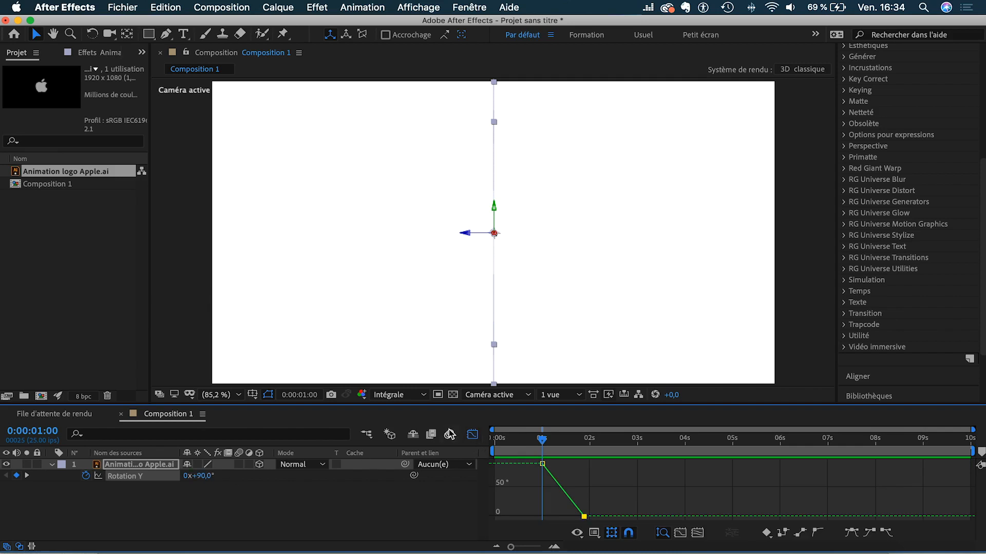
left_click(472, 435)
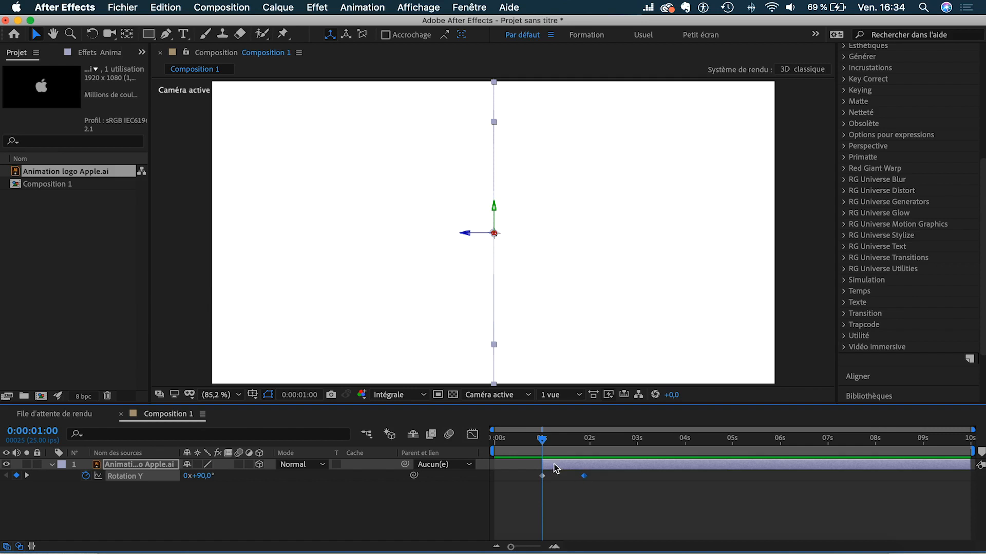
left_click(473, 435)
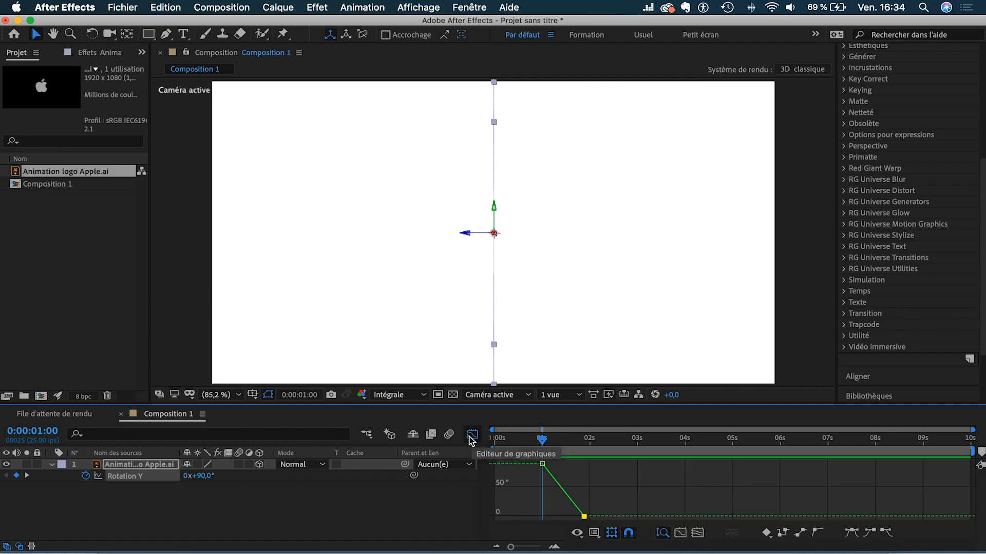
left_click_drag(527, 464, 628, 530)
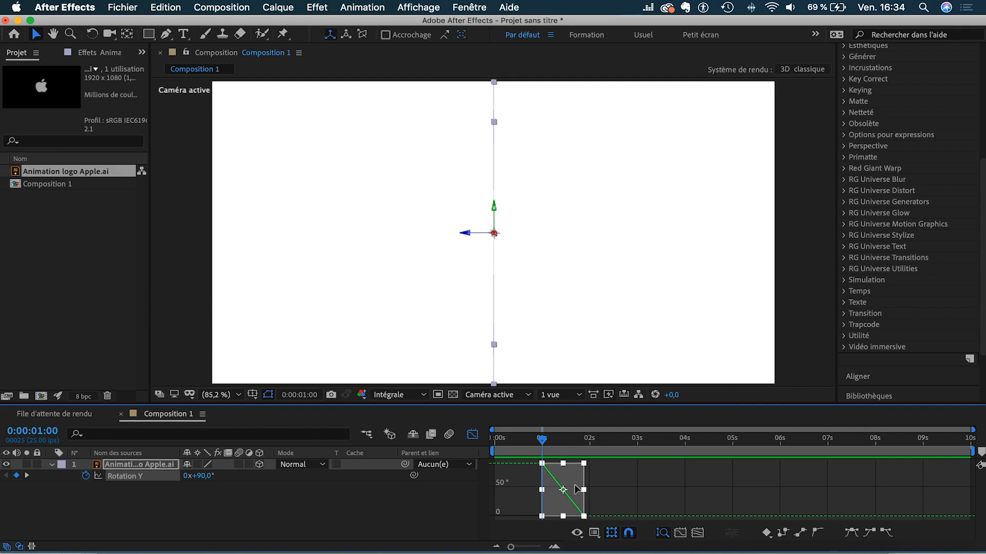
left_click(851, 532)
Reshape the Rotation Y curve for a fast start and slow end, moving its last keyframe to 0:00:02:07.
left_click(611, 483)
left_click(560, 467)
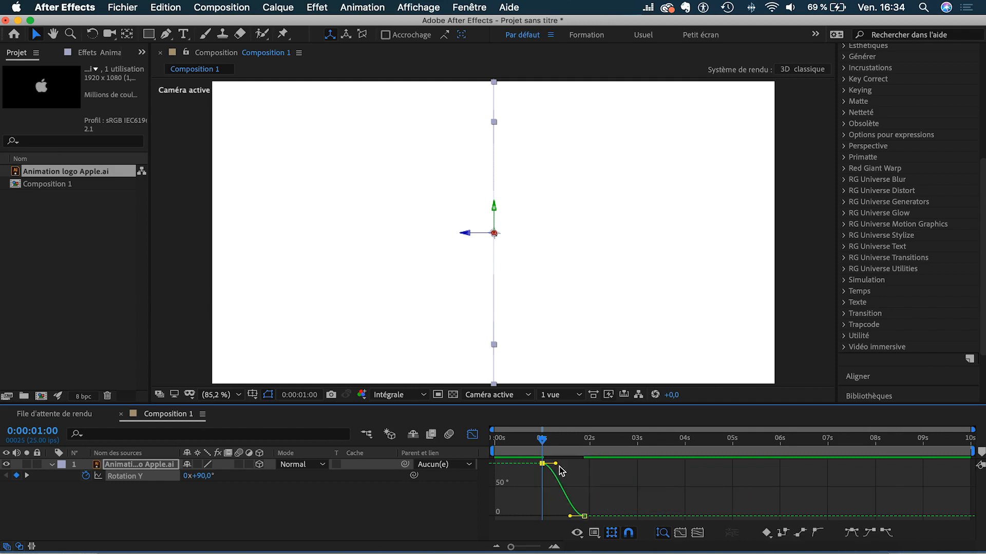
left_click_drag(557, 467, 539, 494)
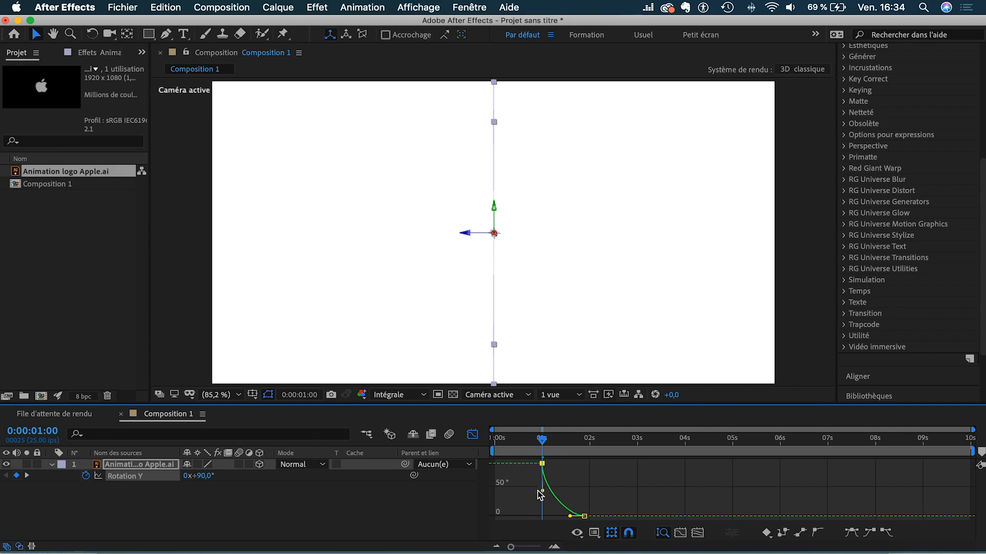
mouse_move(584, 517)
left_click_drag(585, 518, 604, 517)
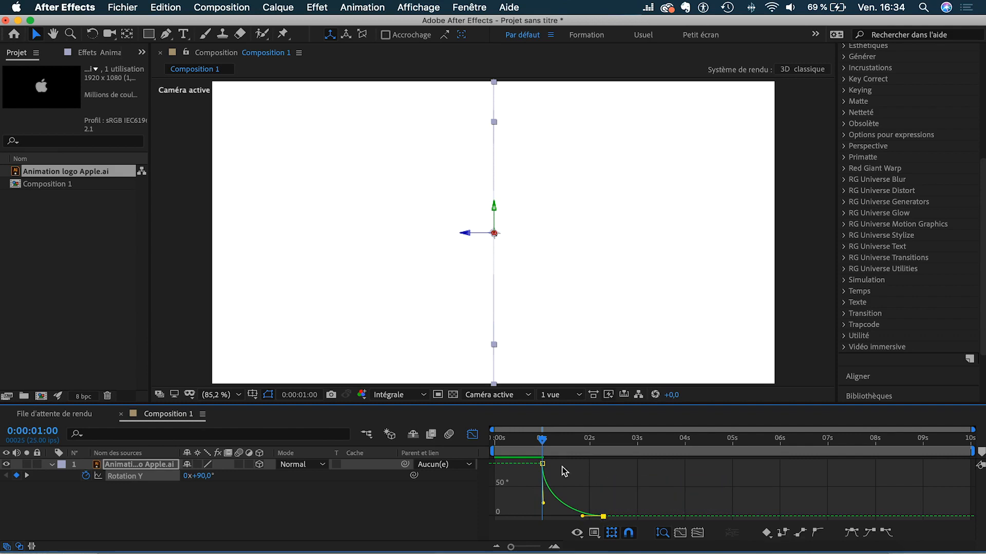
mouse_move(542, 439)
left_mouse_down()
mouse_move(505, 440)
mouse_move(544, 438)
left_mouse_up()
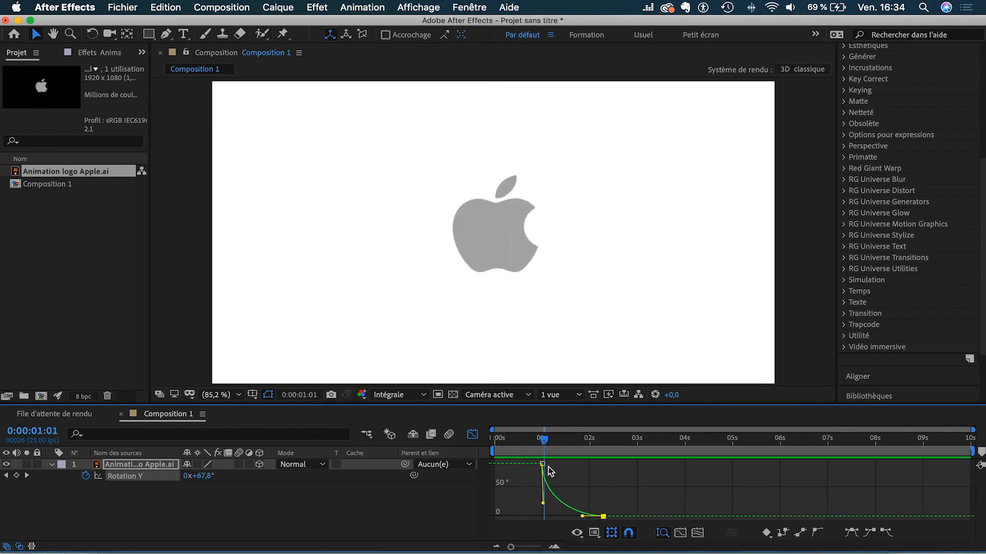
left_click_drag(543, 506, 555, 502)
Play back the logo's rotation from near the start of the timeline to examine the easing.
left_click(506, 440)
left_click_drag(506, 440, 509, 441)
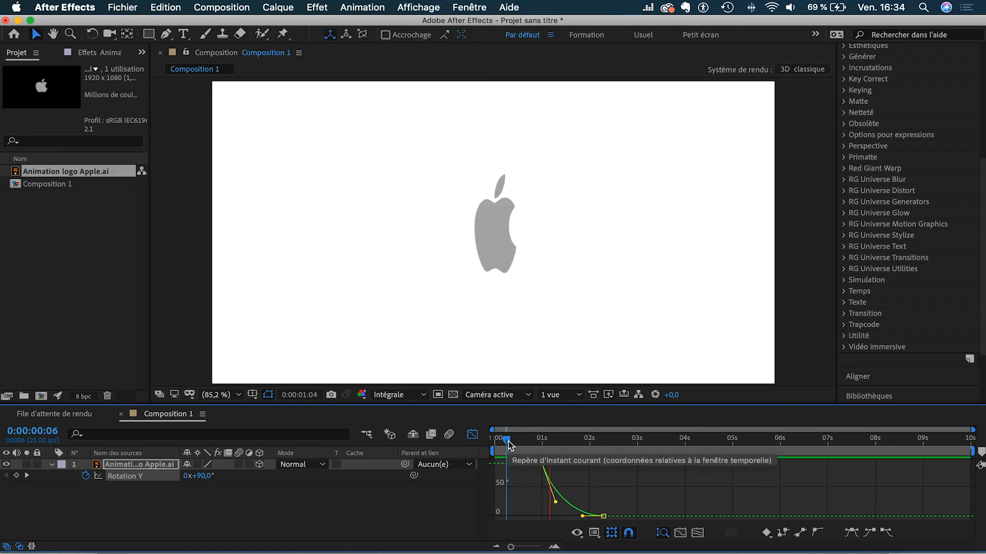
key("space")
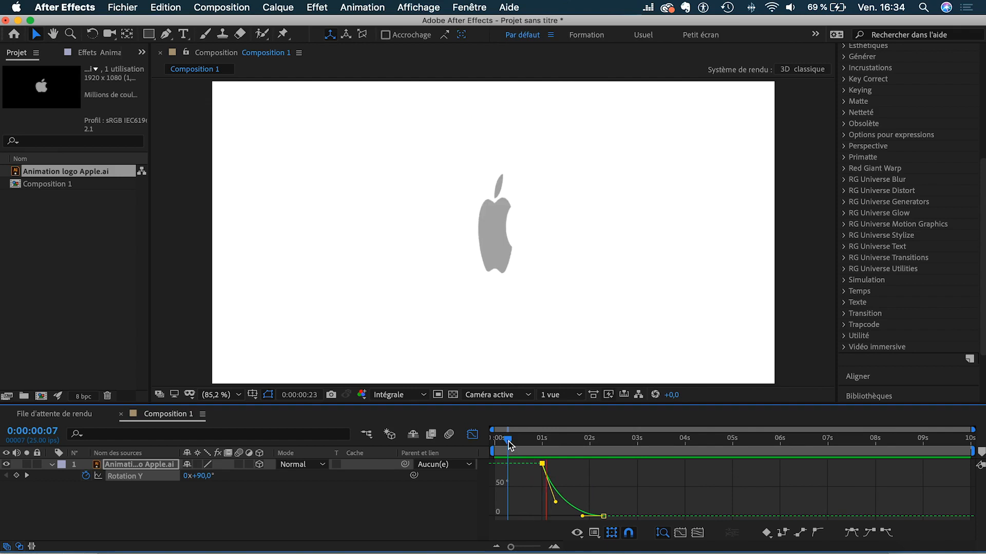
left_click_drag(508, 441, 574, 447)
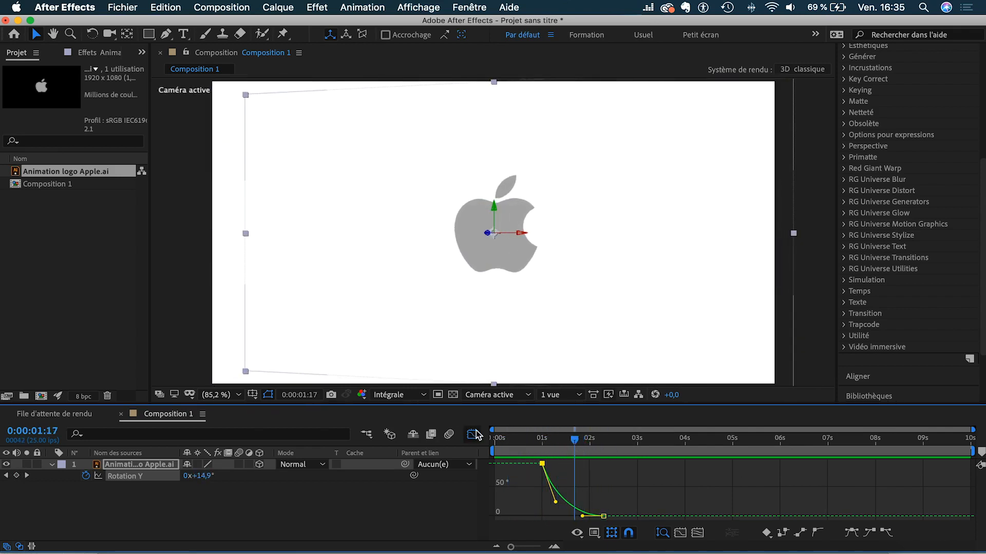
Close the graph editor and move the playhead to the last Rotation Y keyframe at 0:00:02:07.
left_click(473, 435)
left_click(569, 505)
left_click_drag(574, 442, 603, 443)
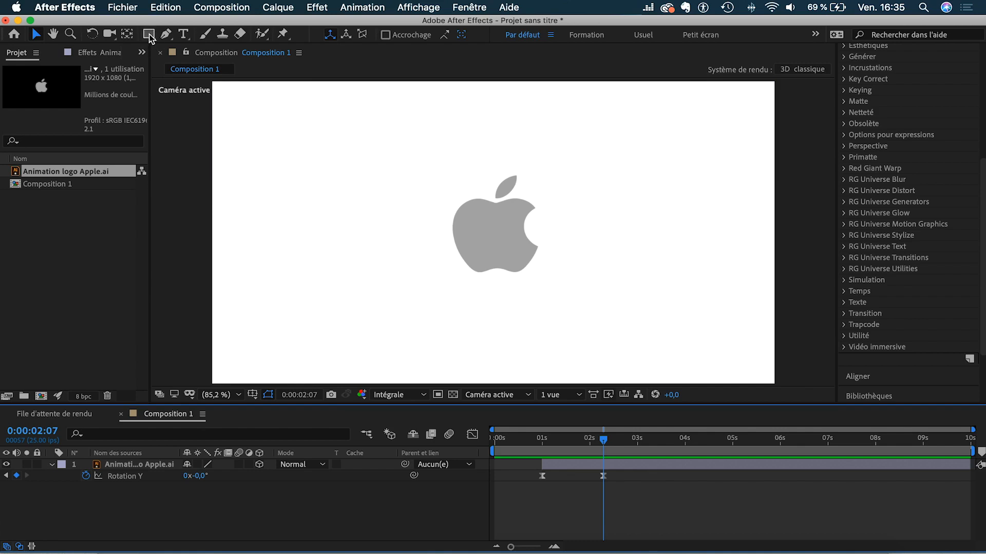
Create a white (FFFFFF) solid layer of 1920 x 1080 px named Blanc uni 1 in Composition 1.
right_click(289, 506)
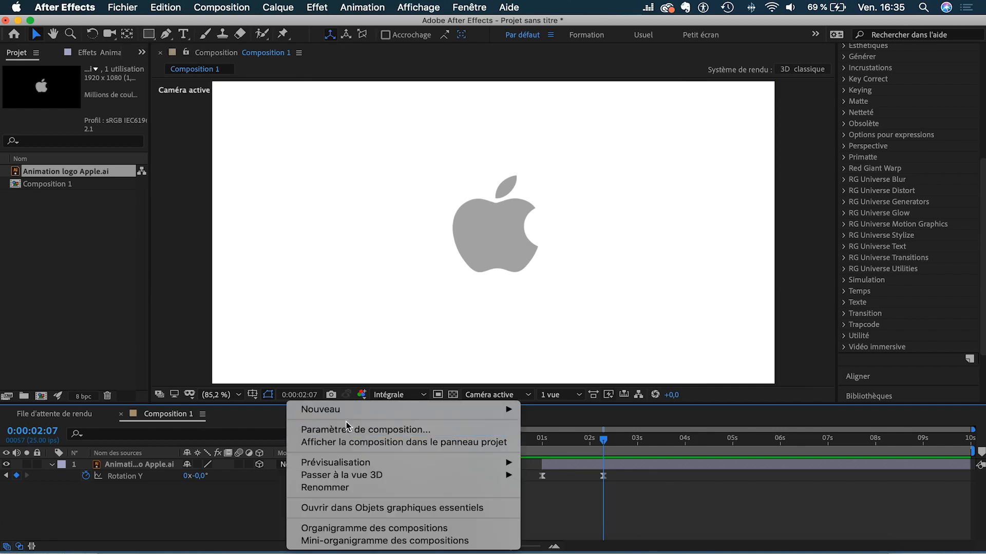
mouse_move(515, 410)
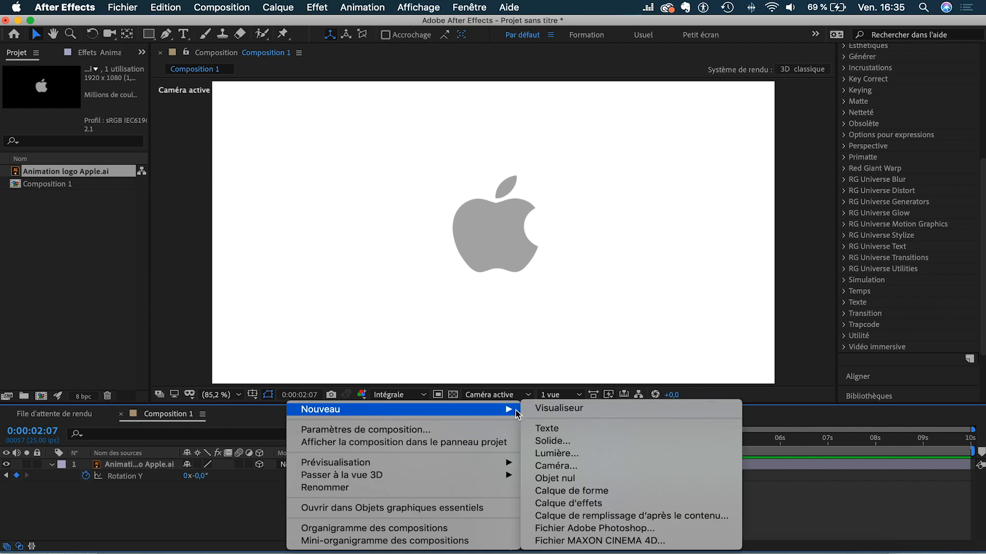
left_click(576, 443)
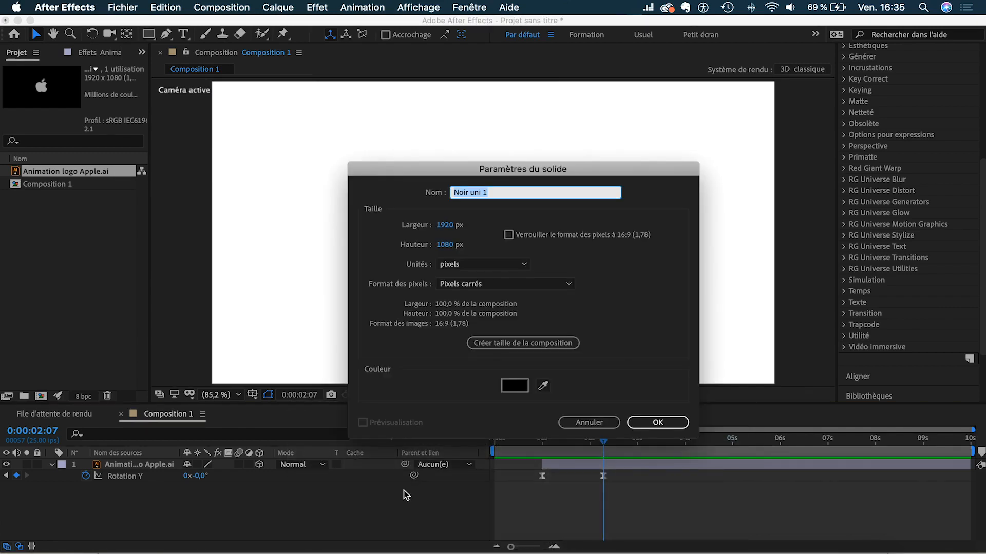
left_click(516, 387)
left_click_drag(744, 189, 607, 154)
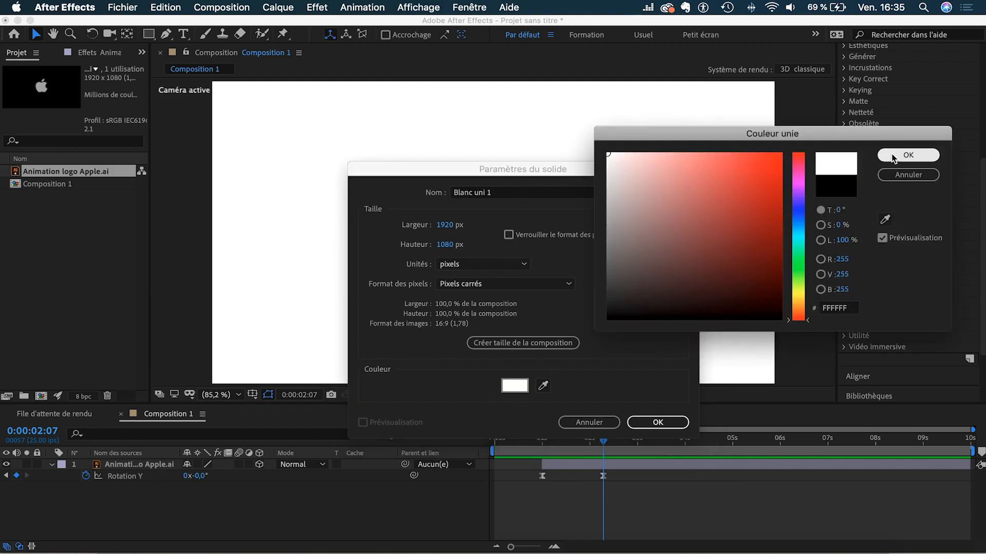
left_click(908, 155)
left_click(659, 422)
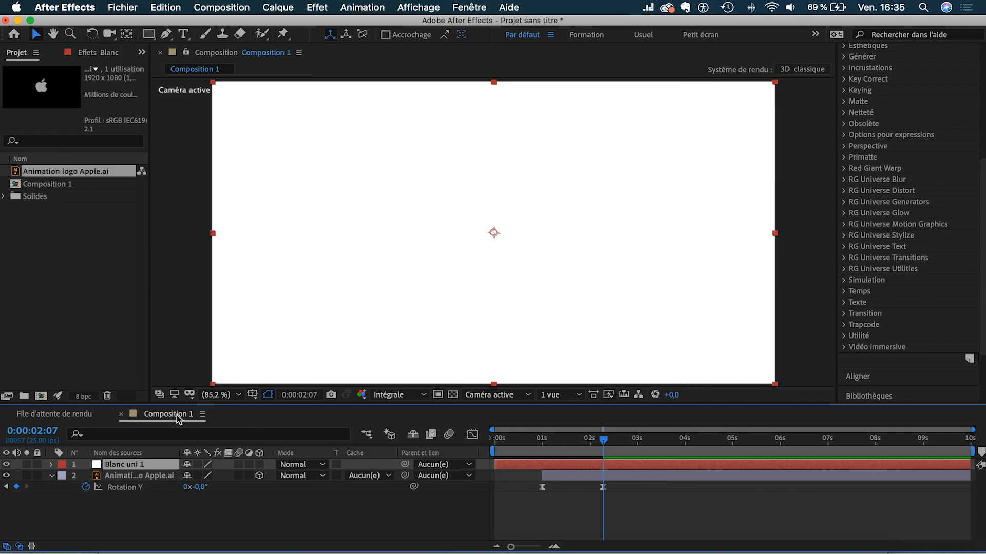
Draw a tall rectangular mask on the white solid and reshape it into a narrow slanted band left of the logo.
left_click(151, 35)
mouse_move(281, 146)
left_mouse_down()
mouse_move(287, 314)
mouse_move(343, 314)
left_mouse_up()
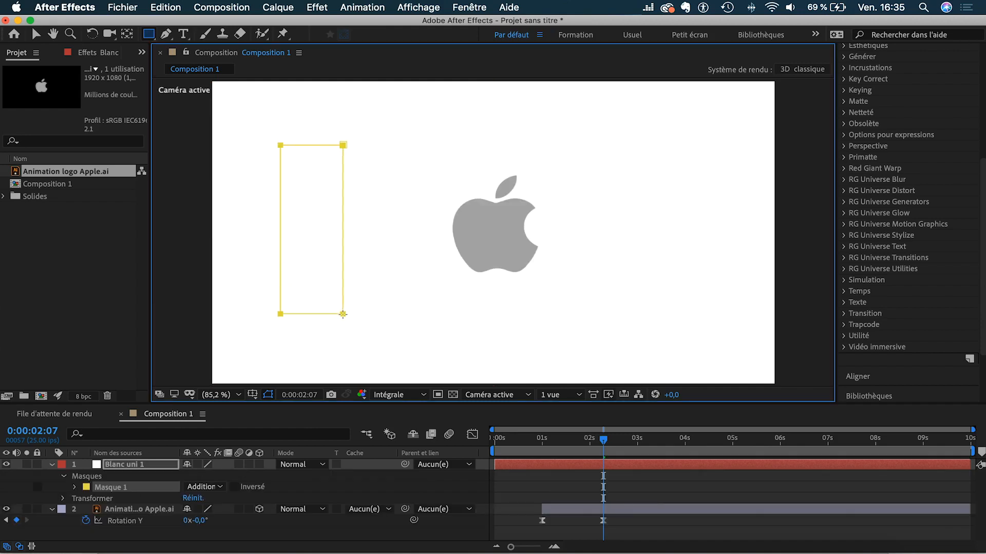
key("v")
left_click_drag(282, 149, 478, 139)
left_click(144, 476)
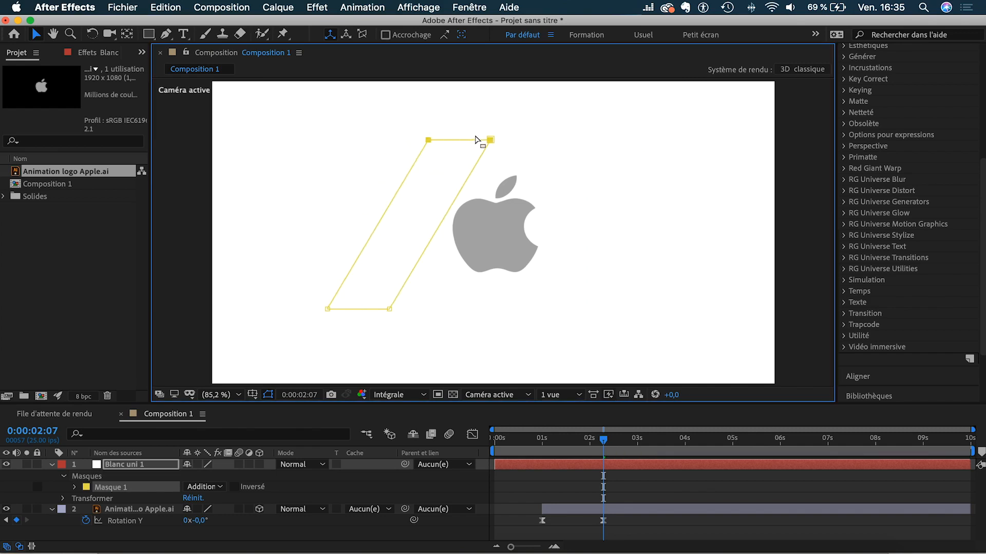
left_click_drag(367, 312, 345, 310)
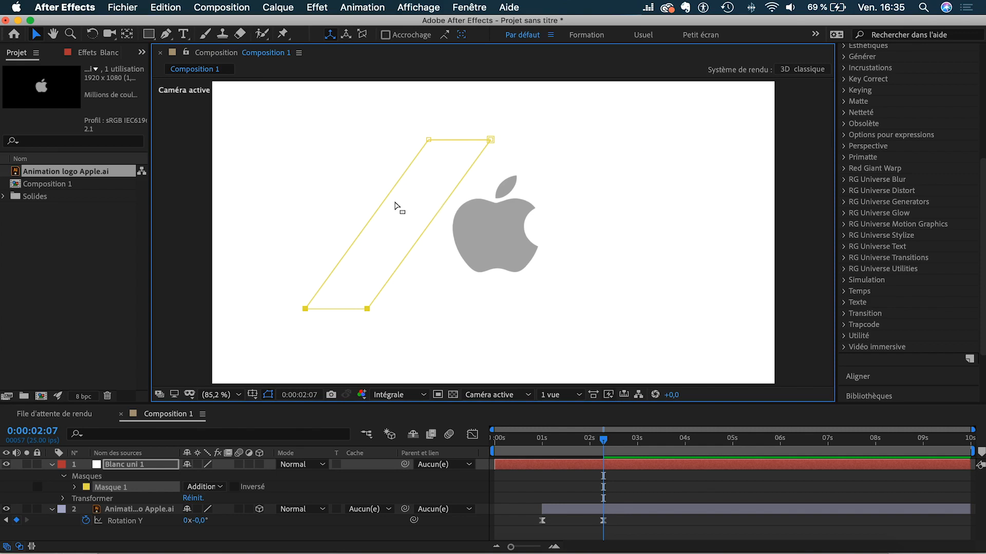
left_click_drag(382, 208, 409, 206)
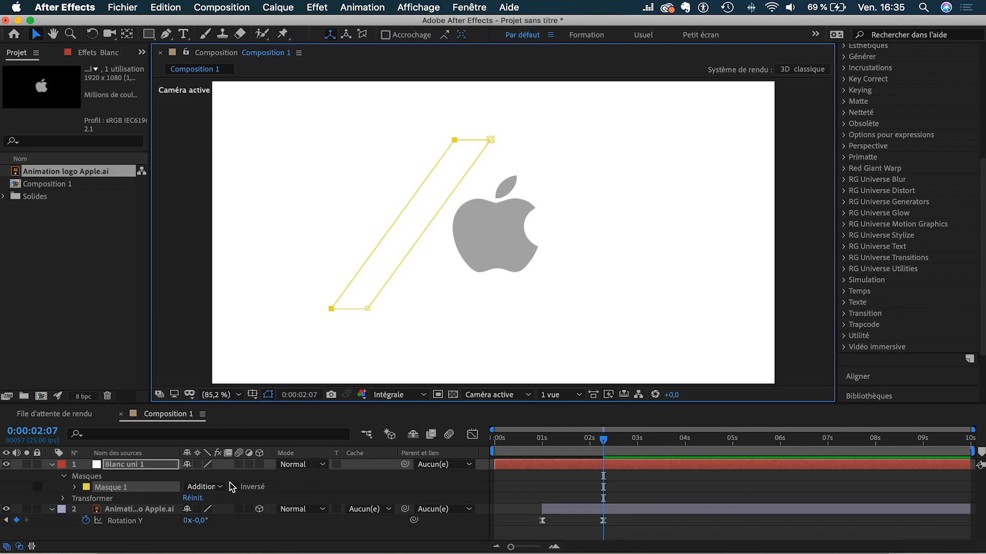
Animate the Masque 1 path with a keyframe at 0:00:02:07 and another at 0:00:03:11, where the band sits right of the logo.
left_click(75, 487)
left_click(97, 498)
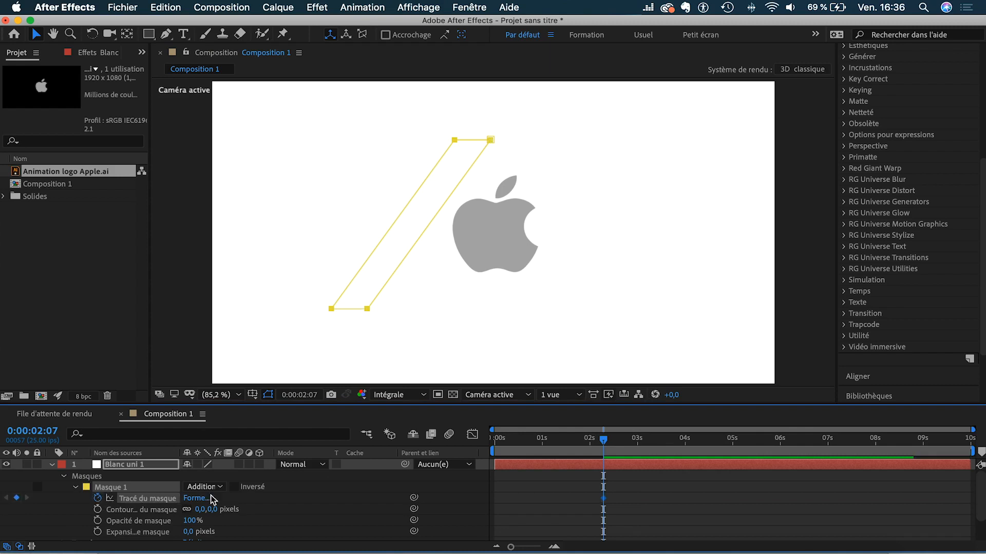
left_click_drag(604, 442, 658, 445)
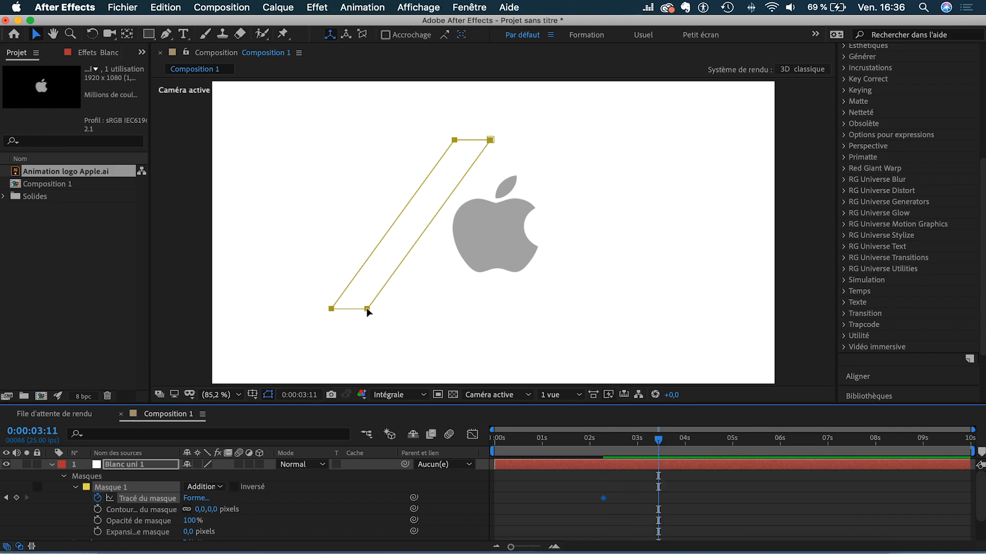
left_click_drag(367, 311, 548, 331)
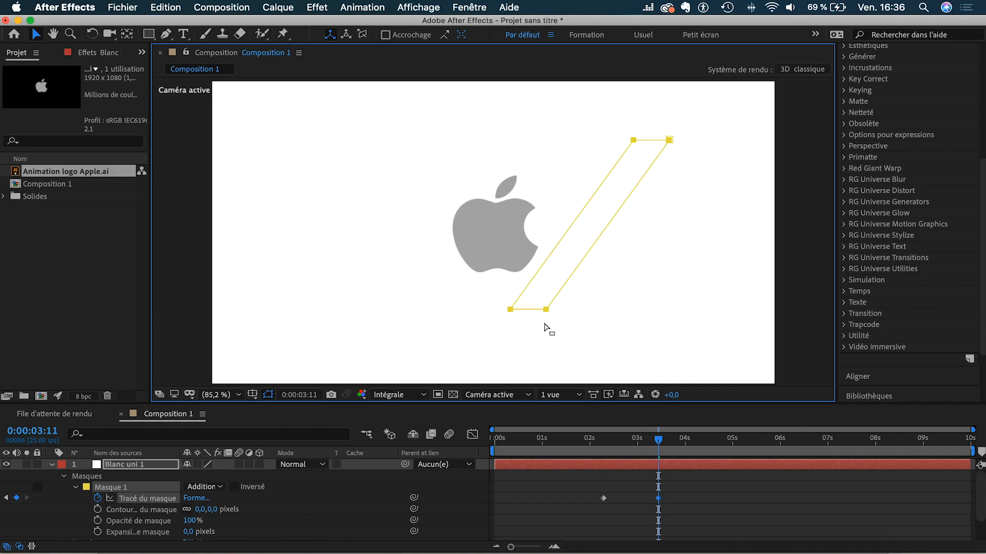
Preview the mask sweep across the logo and enable motion blur on the Blanc uni 1 layer.
left_click_drag(545, 440, 540, 441)
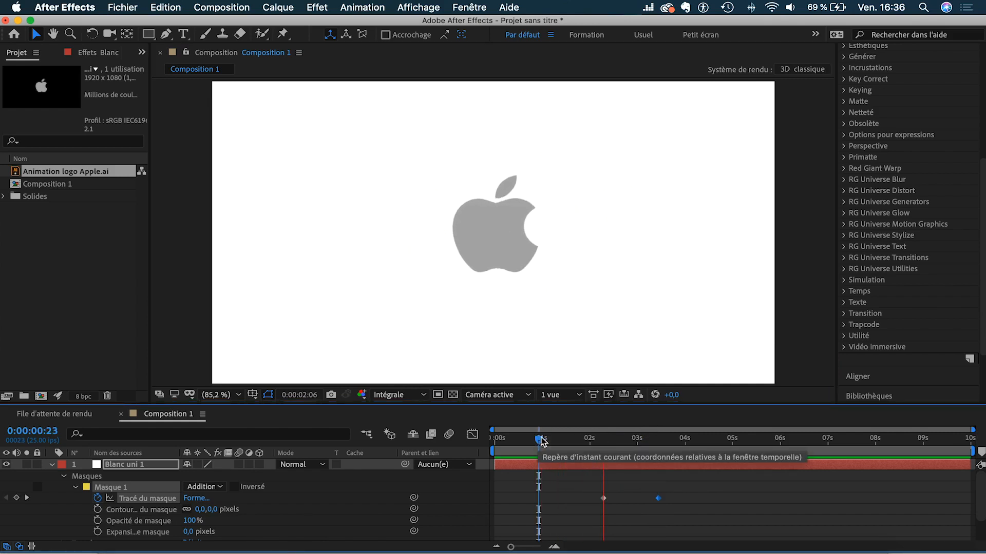
left_click_drag(590, 444, 630, 441)
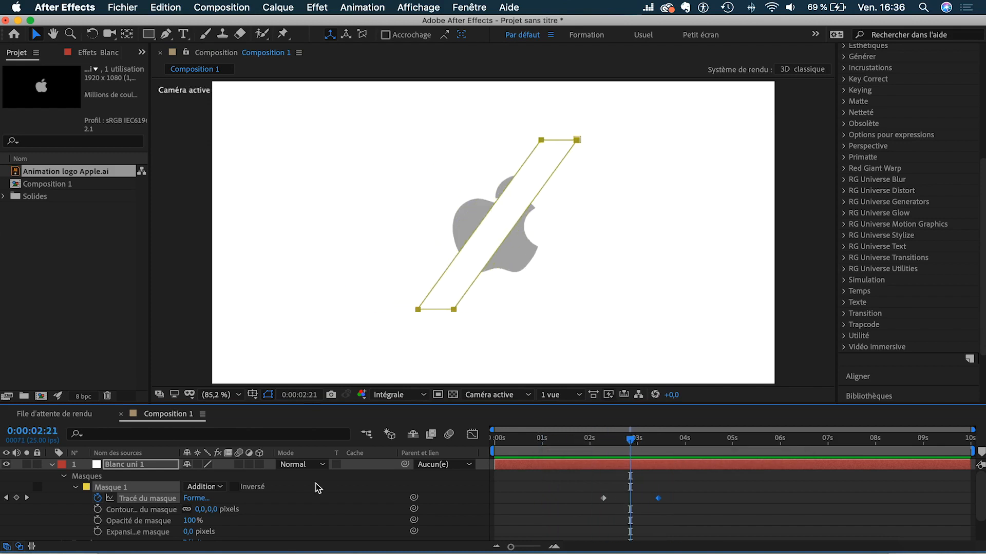
left_click(239, 465)
left_click(582, 481)
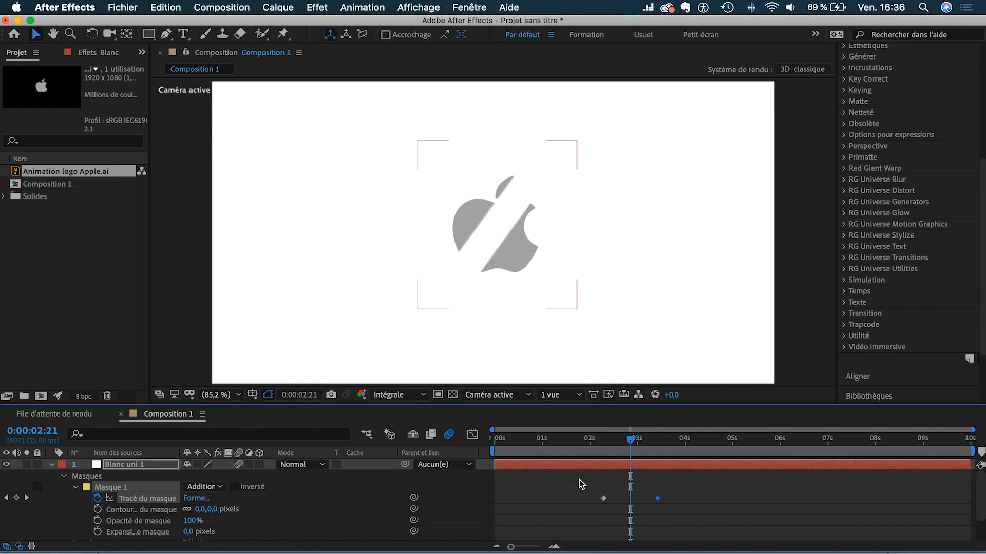
left_click_drag(631, 445, 627, 444)
Apply easy ease to both mask path keyframes and reshape their speed curve into a sharp central peak.
left_click(604, 498)
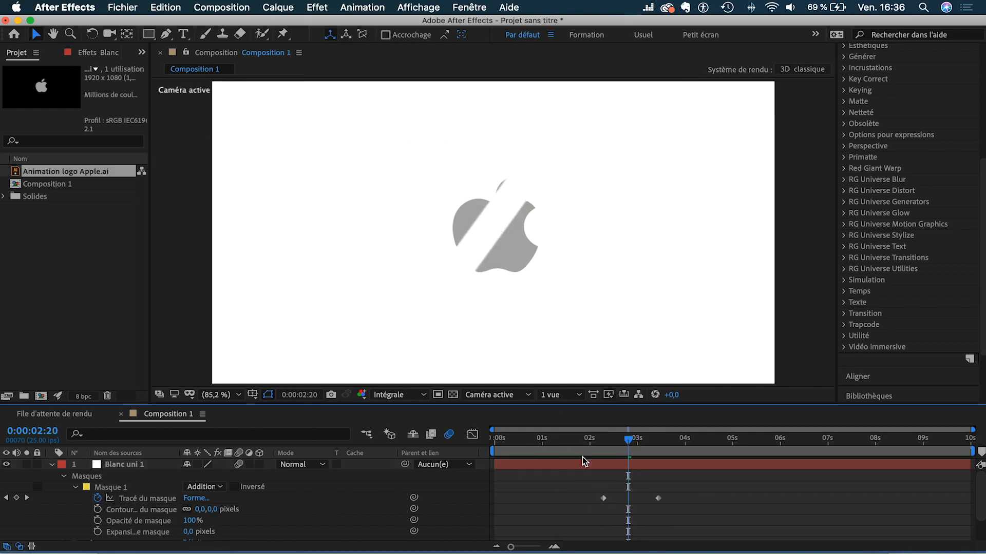
left_click(604, 498)
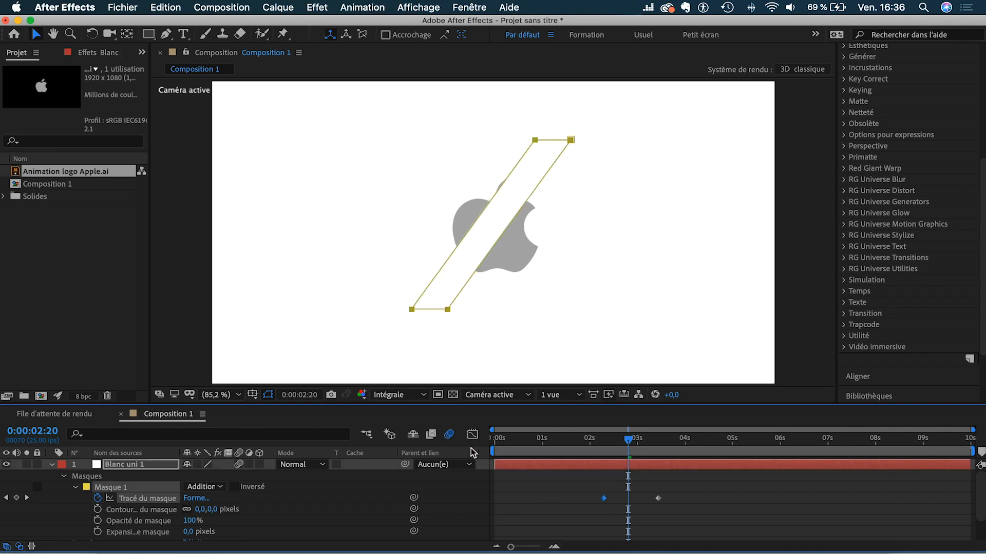
left_click(472, 434)
left_click_drag(577, 454, 710, 511)
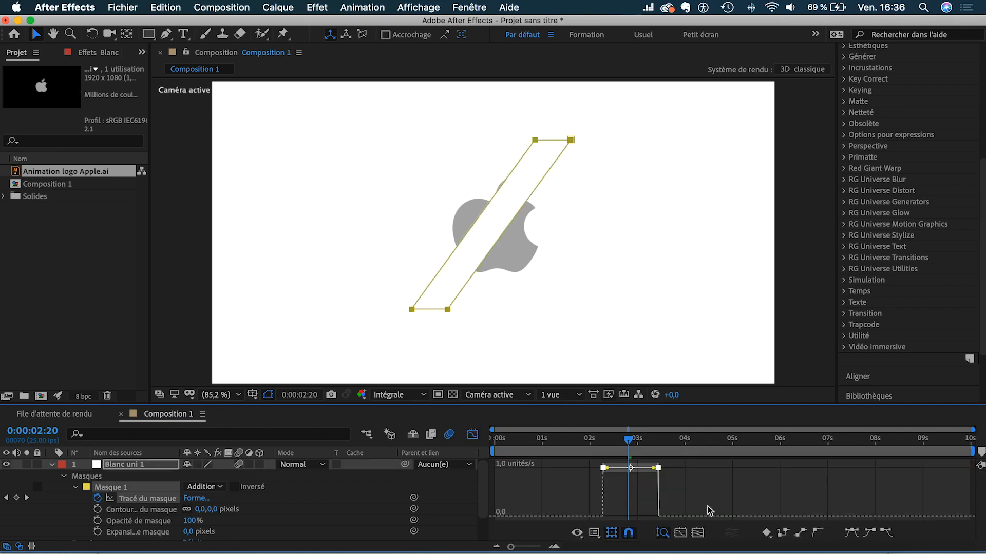
left_click(852, 535)
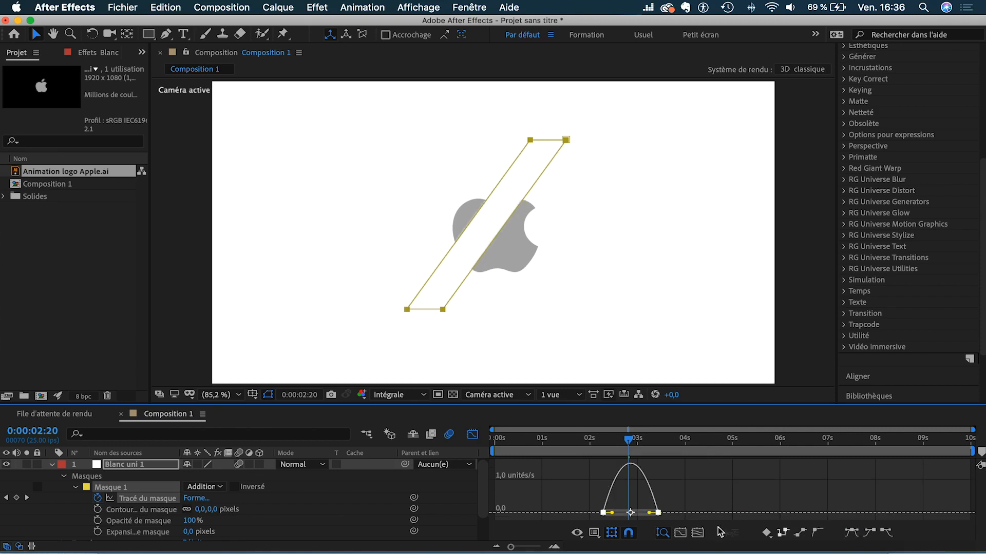
left_click_drag(613, 512, 639, 512)
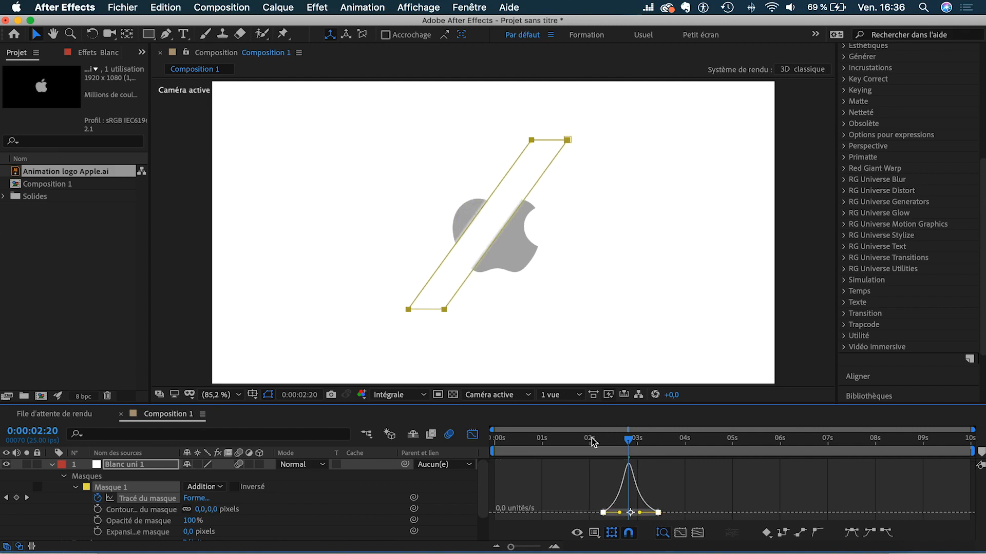
Play back the mask sweep from 0:00:01:23 to examine its easing.
left_click(587, 441)
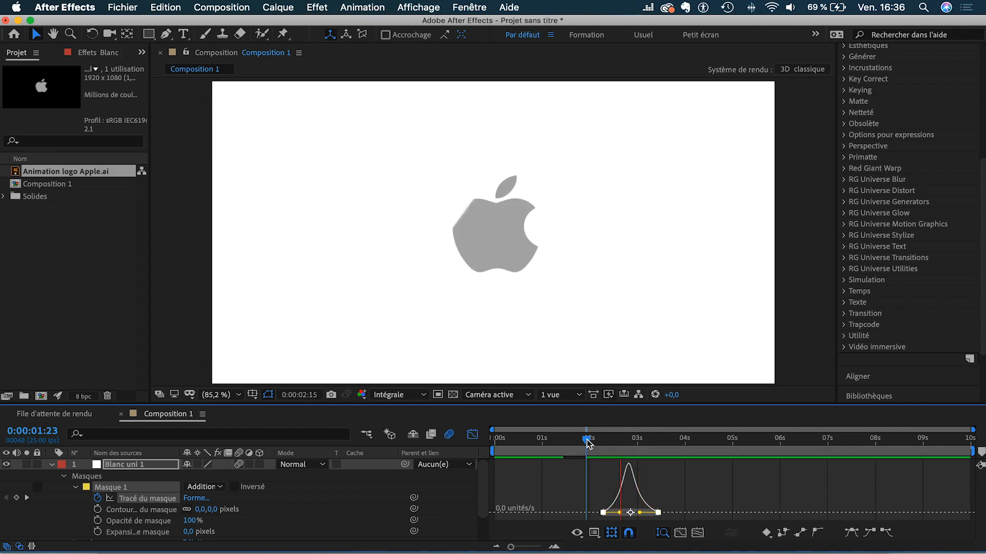
key("k")
key("k")
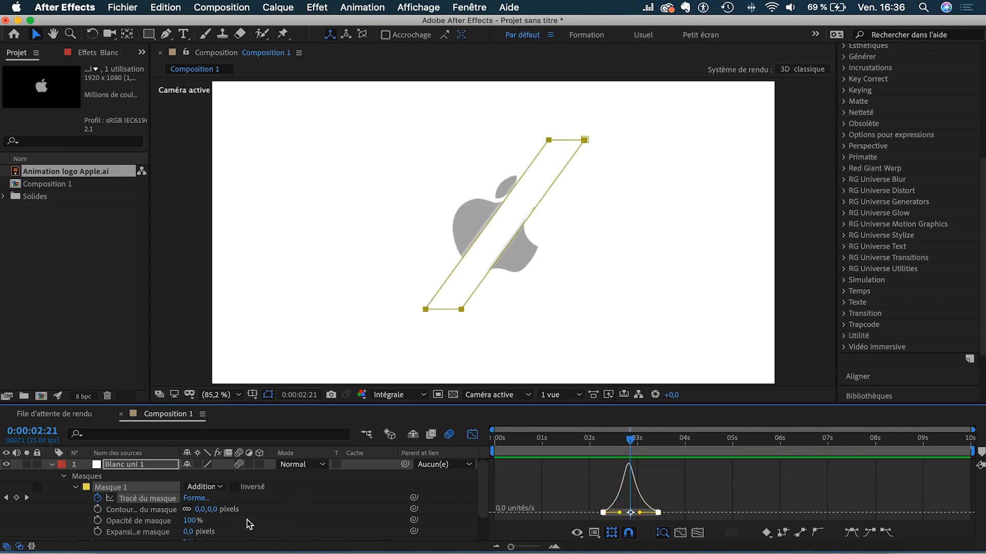
Try a Masque 1 expansion of -26 pixels and play back the sweep outside the graph editor.
scroll(258, 524, "down", 2)
scroll(252, 523, "up", 1)
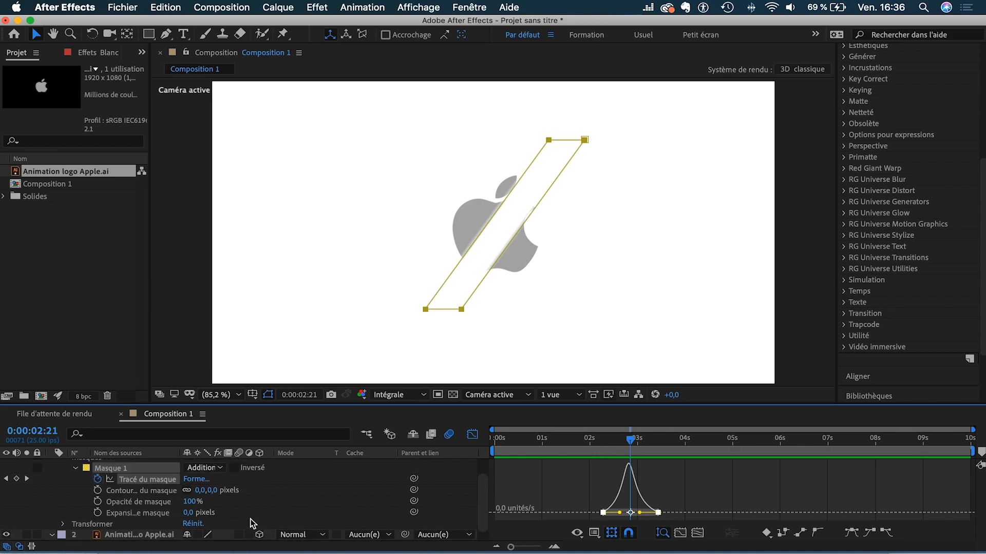
left_click_drag(188, 515, 174, 515)
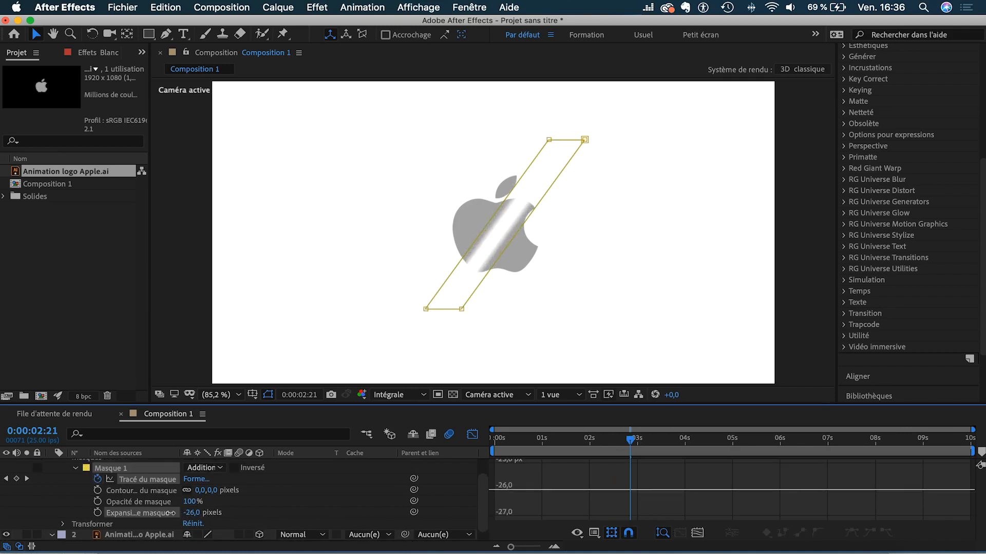
left_click(472, 432)
left_click_drag(629, 440, 561, 442)
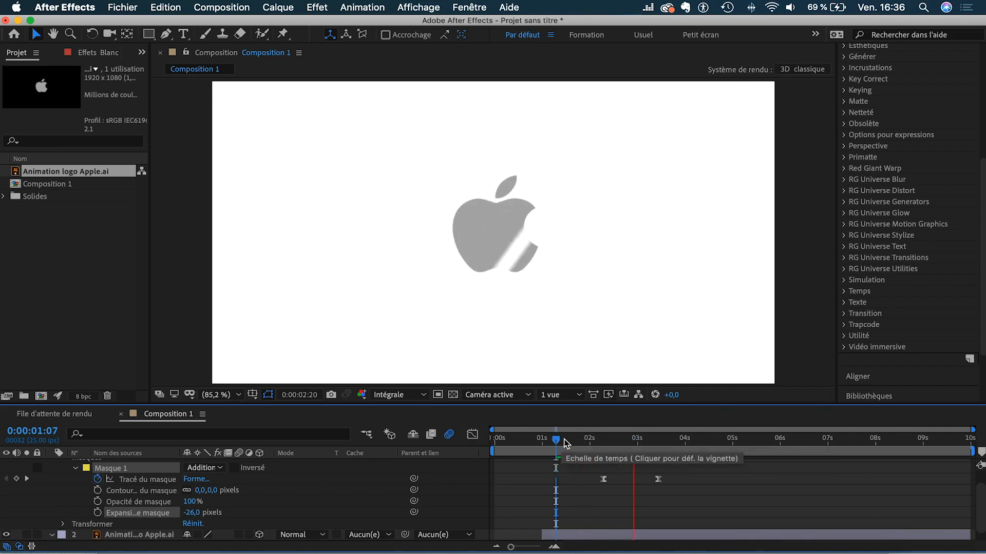
left_click_drag(559, 441, 626, 442)
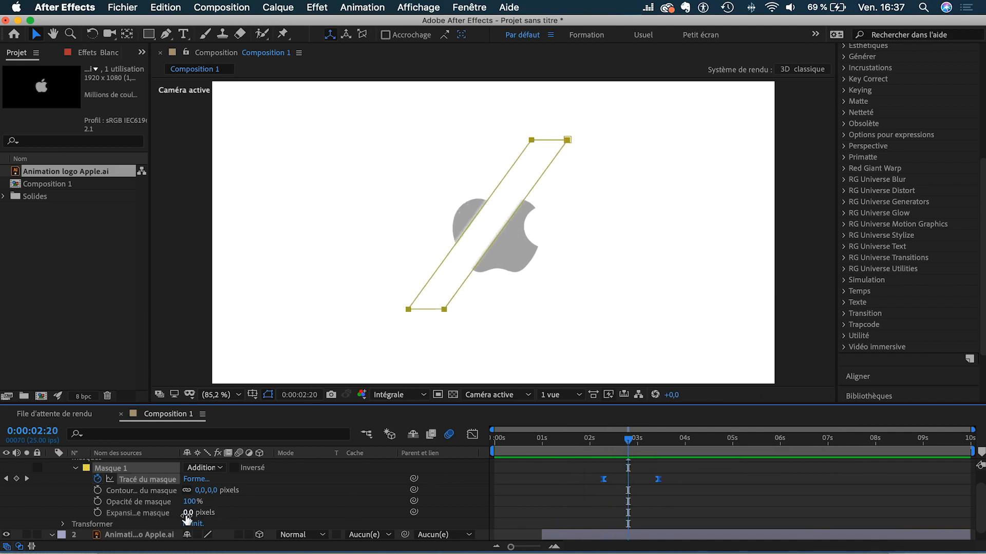
Feather Masque 1 by 56 pixels, set its opacity to 75%, and preview the softened sweep.
left_click_drag(201, 490, 263, 490)
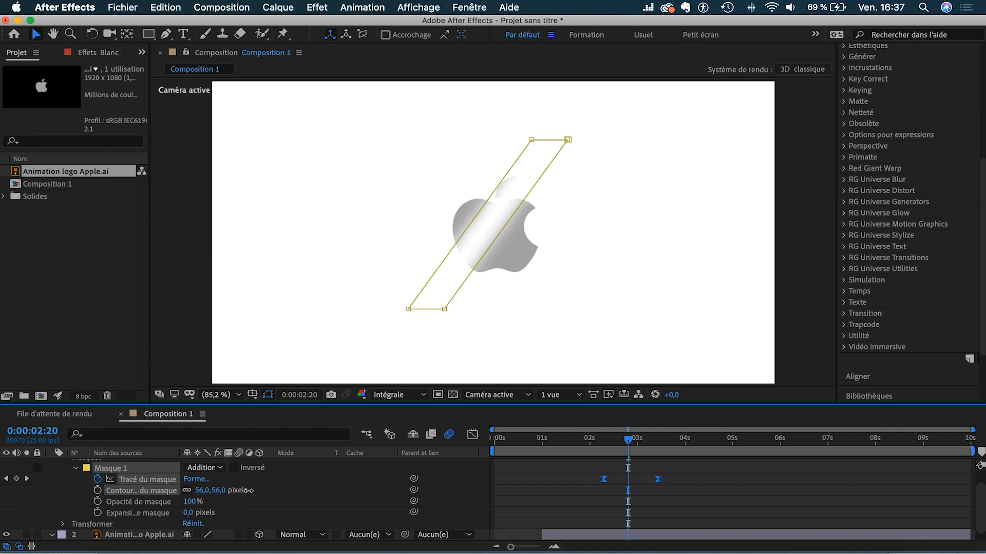
left_click(562, 487)
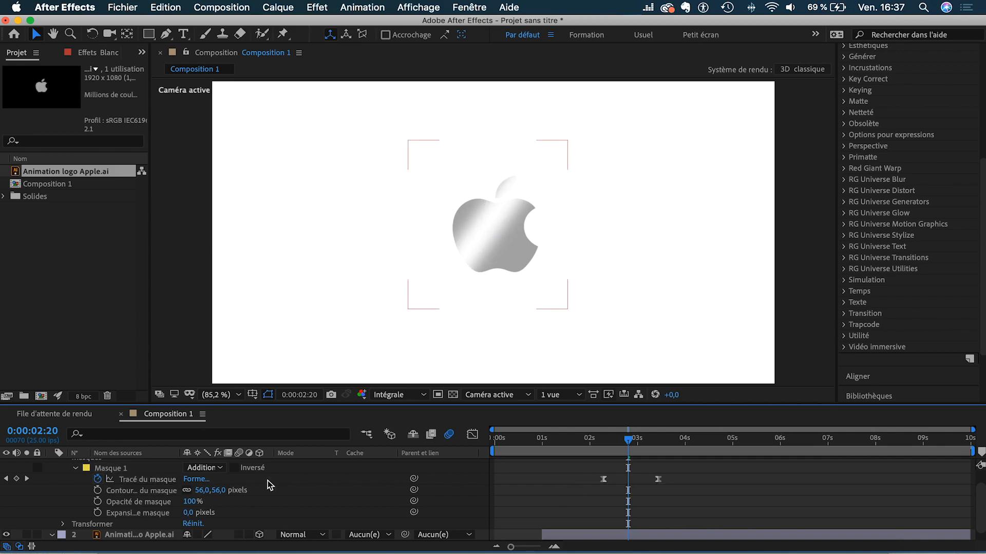
mouse_move(188, 502)
left_mouse_down()
mouse_move(157, 502)
mouse_move(171, 500)
left_mouse_up()
left_click(566, 440)
key("space")
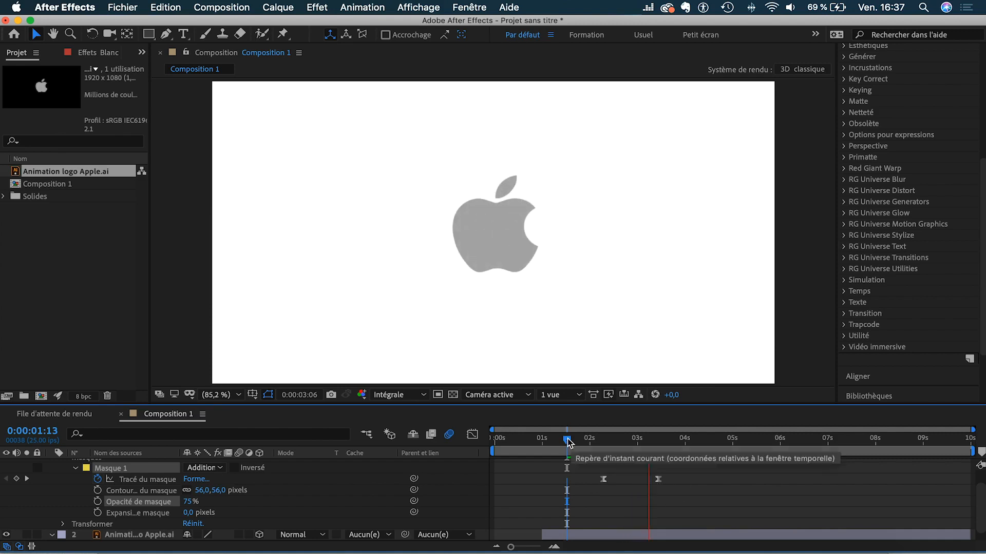
Trim the work area to run from just before 1 s to just after 4 s and play back the animation.
left_click_drag(492, 453, 530, 451)
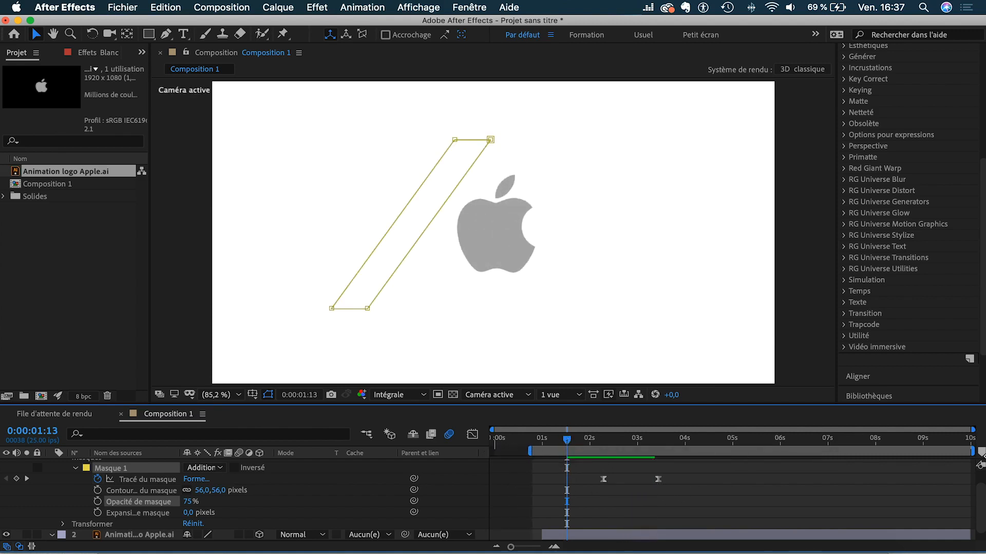
left_click_drag(975, 451, 693, 451)
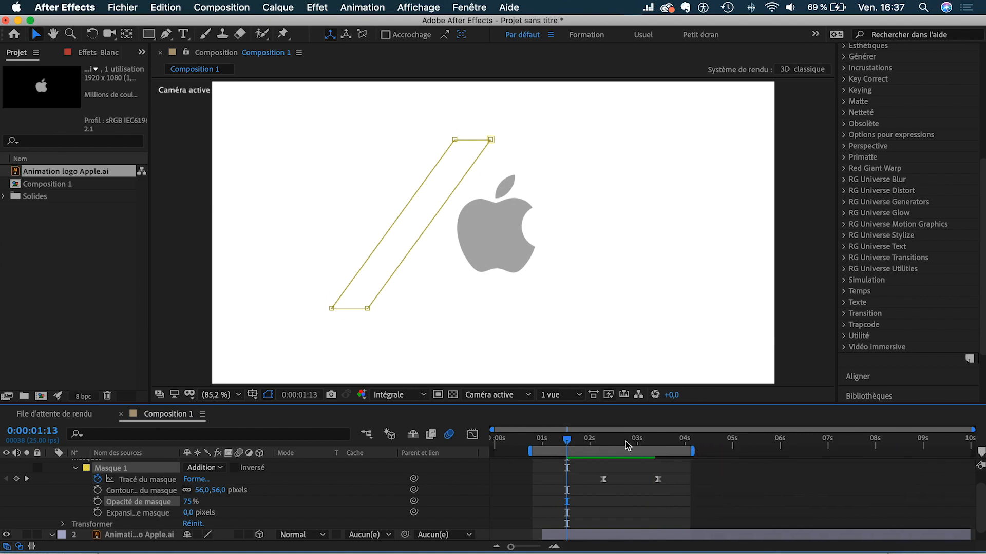
left_click_drag(566, 443, 545, 443)
key("space")
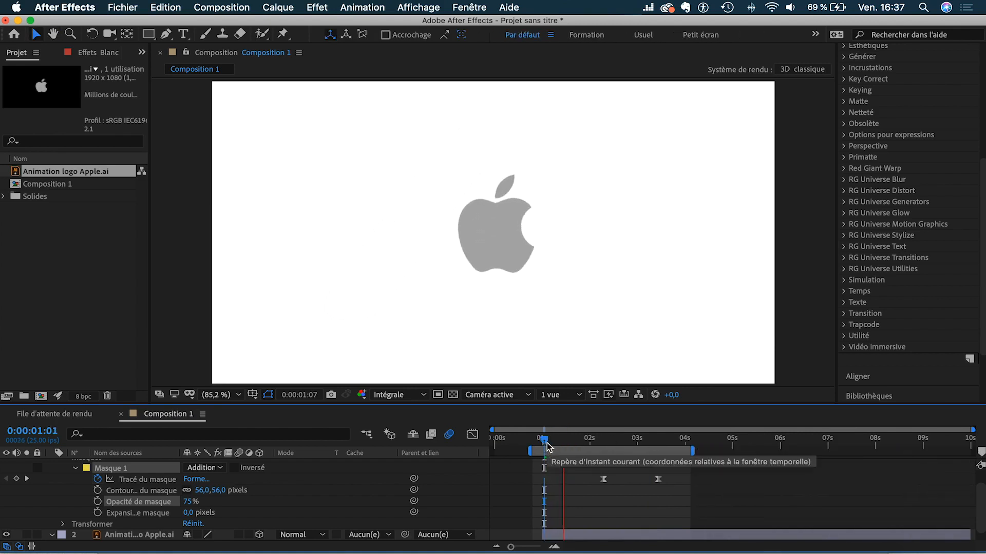
left_click(557, 442)
left_click_drag(569, 446, 627, 445)
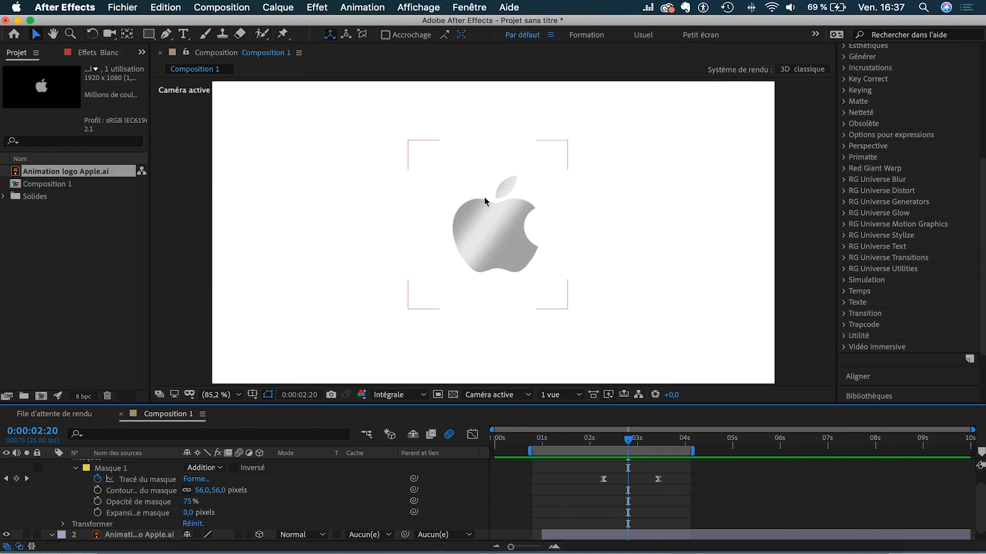
Duplicate the Animation logo Apple.ai layer and place the copy directly above the Blanc uni 1 layer.
scroll(134, 513, "down", 1)
left_click(131, 524)
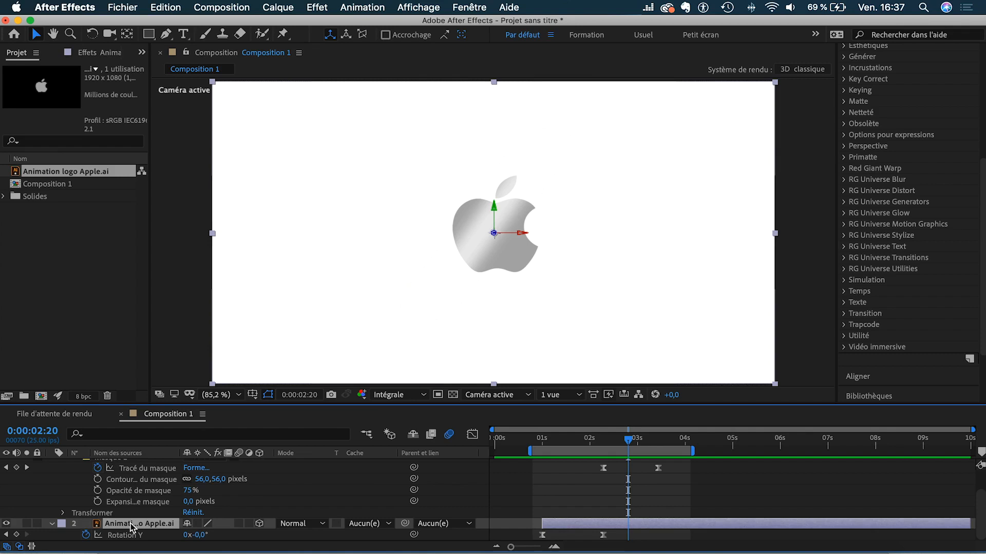
right_click(132, 527)
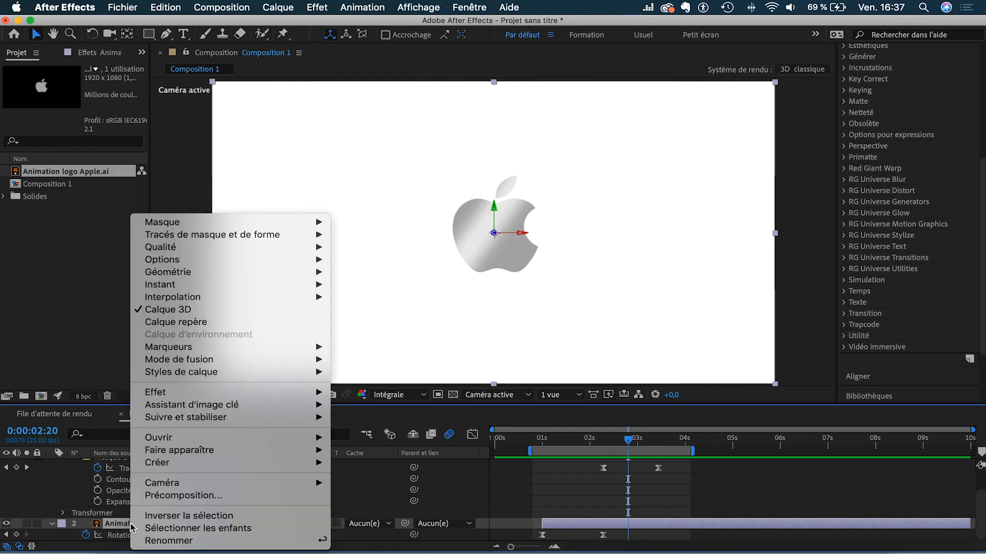
left_click(121, 526)
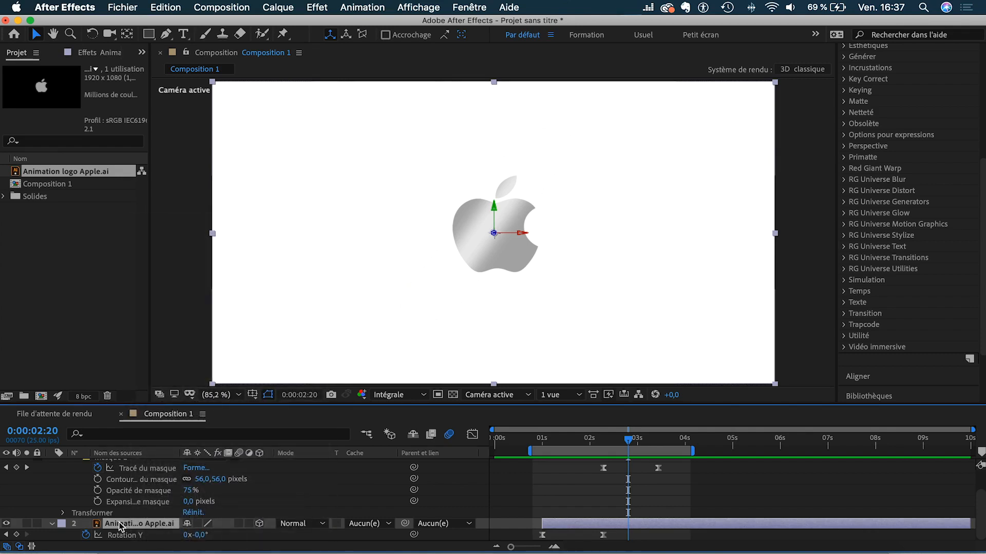
key("super+d")
left_click_drag(125, 529, 128, 469)
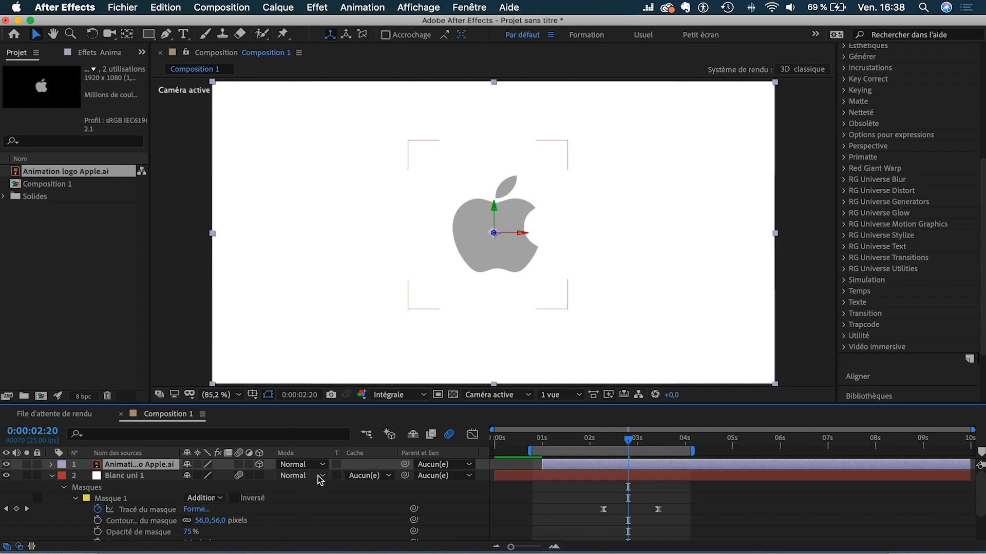
Set the track matte of Blanc uni 1 to Alpha Animation logo Apple.ai and play back the result.
left_click(372, 476)
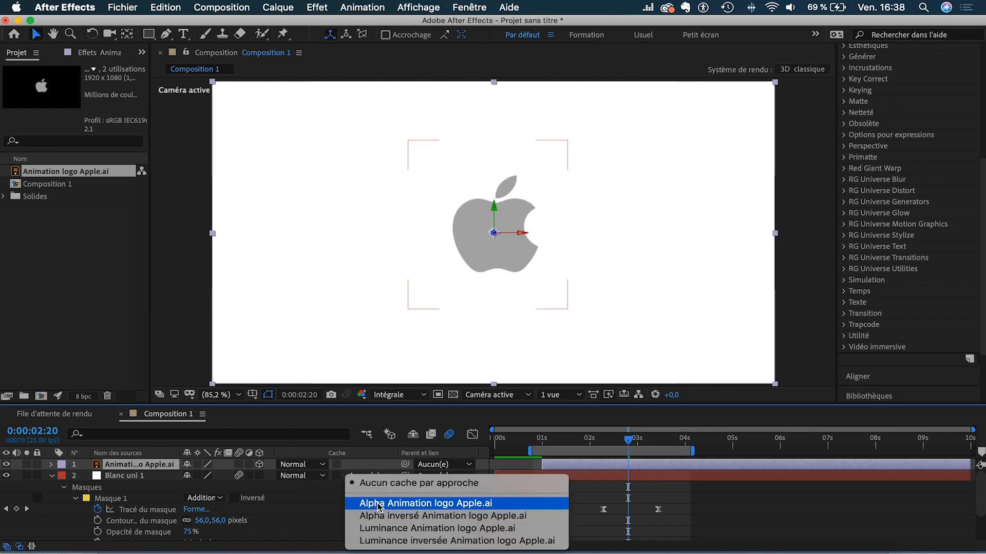
left_click(379, 503)
left_click(574, 440)
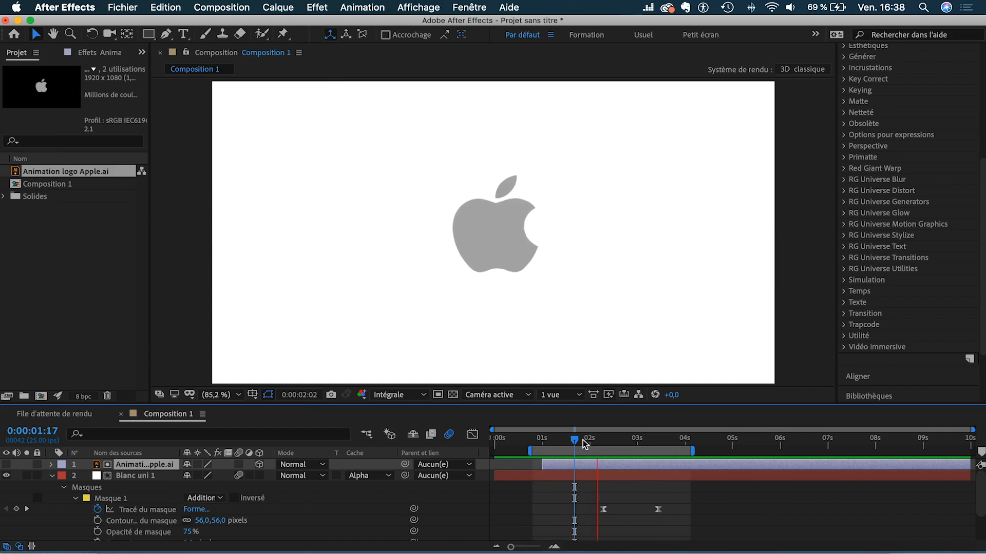
left_click(579, 441)
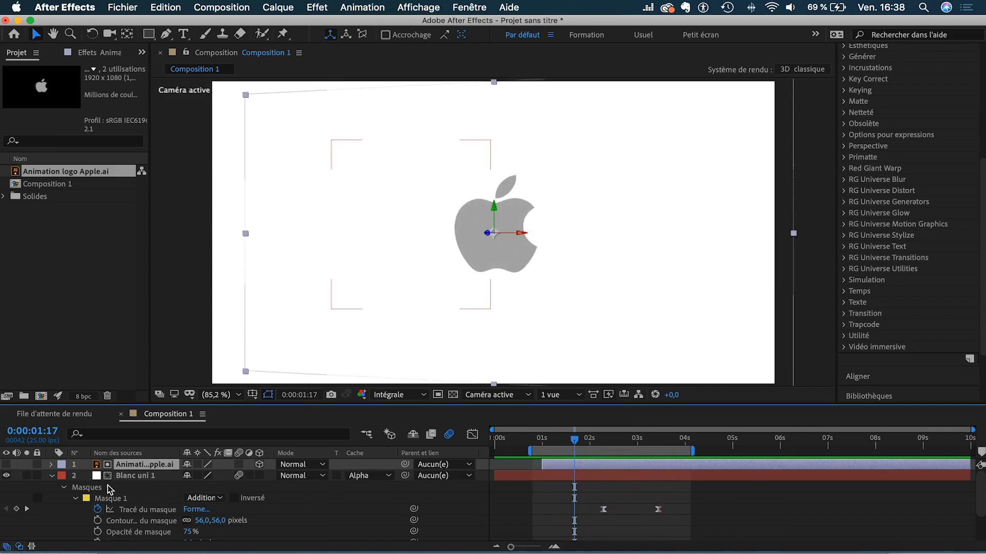
Parent Blanc uni 1 and the top Animation logo Apple.ai copy to the bottom Animation logo Apple.ai layer.
left_click(52, 476)
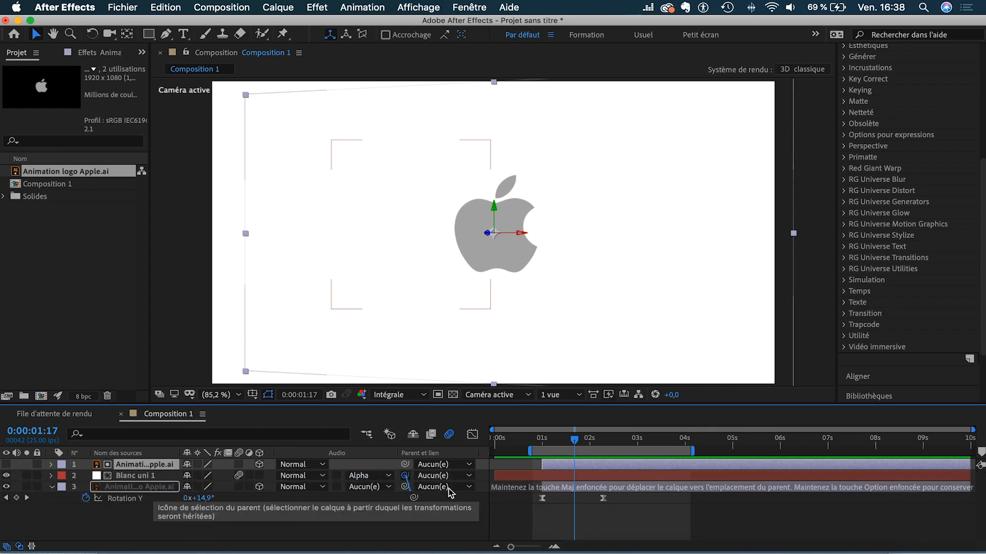
left_click_drag(405, 475, 147, 489)
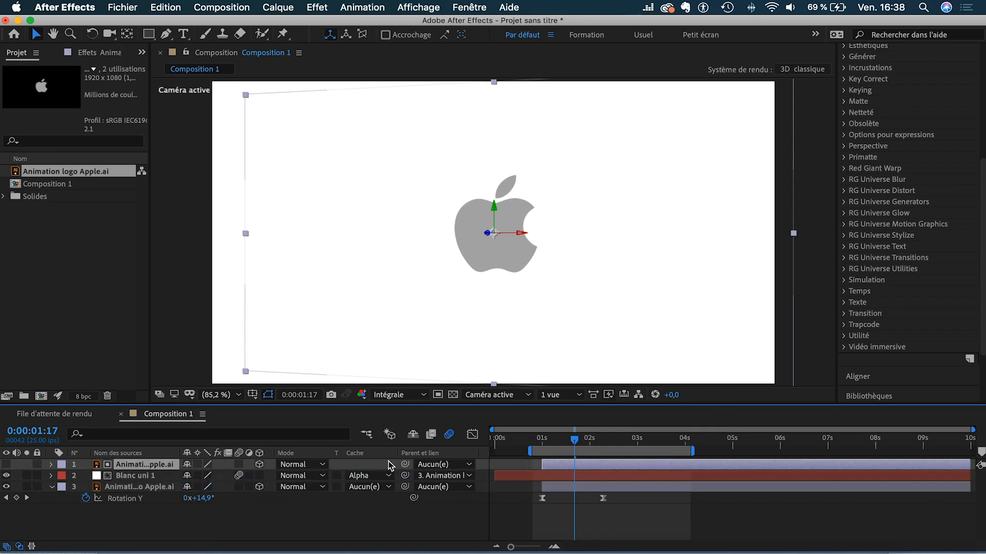
left_click_drag(405, 465, 134, 489)
left_click(135, 489)
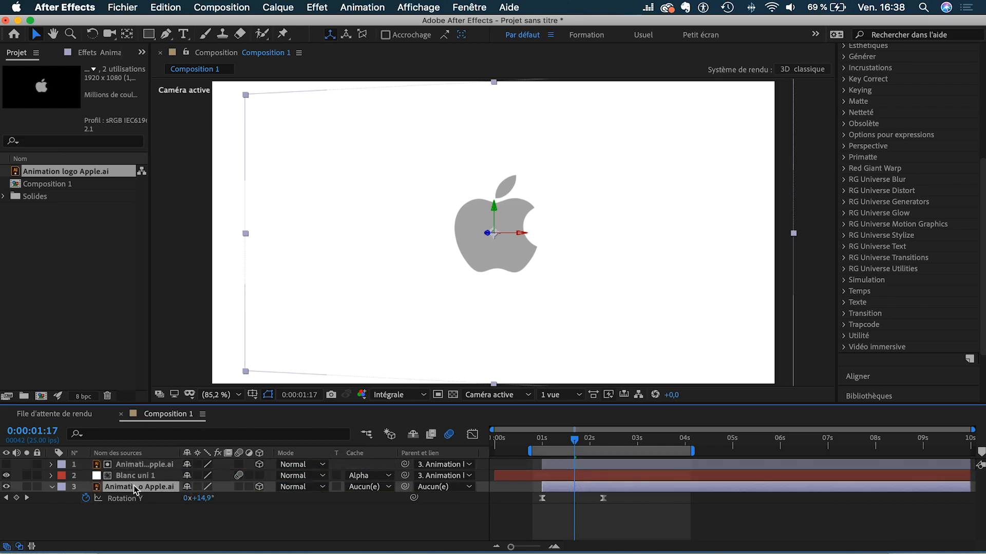
Keyframe the bottom logo layer's Echelle from 89% at 0:00:00:20 to a larger scale at 5 s, extending the work area just past 5 s.
left_click_drag(612, 440, 533, 441)
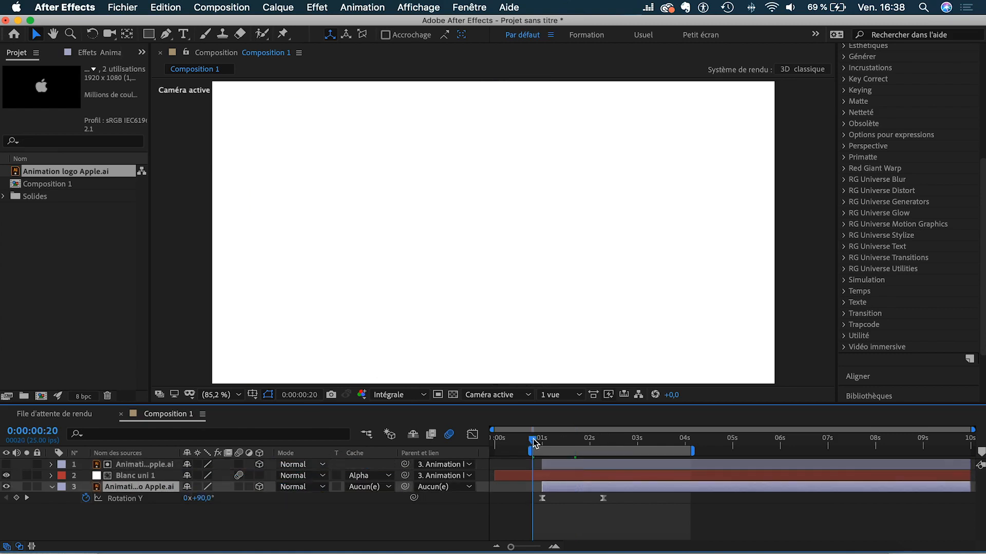
key("s")
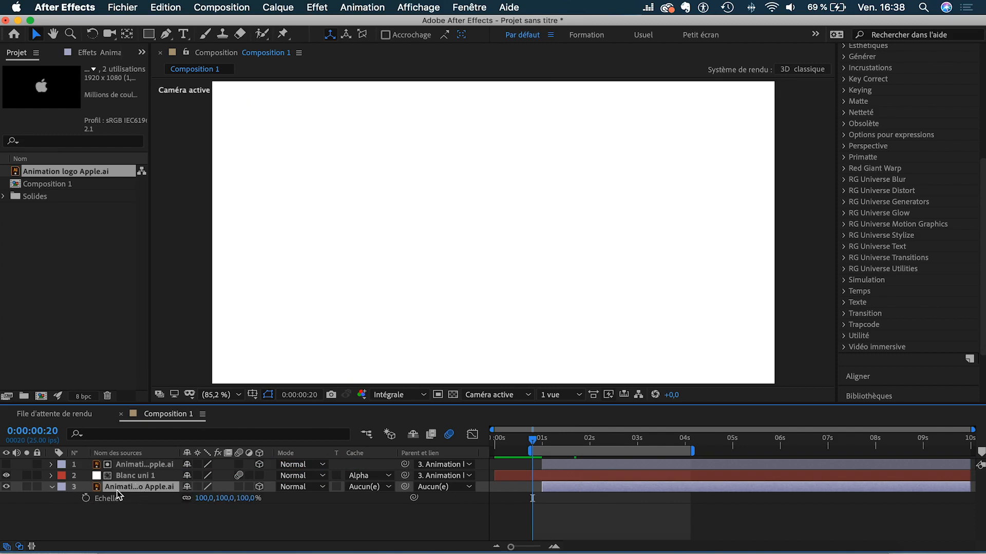
left_click(87, 498)
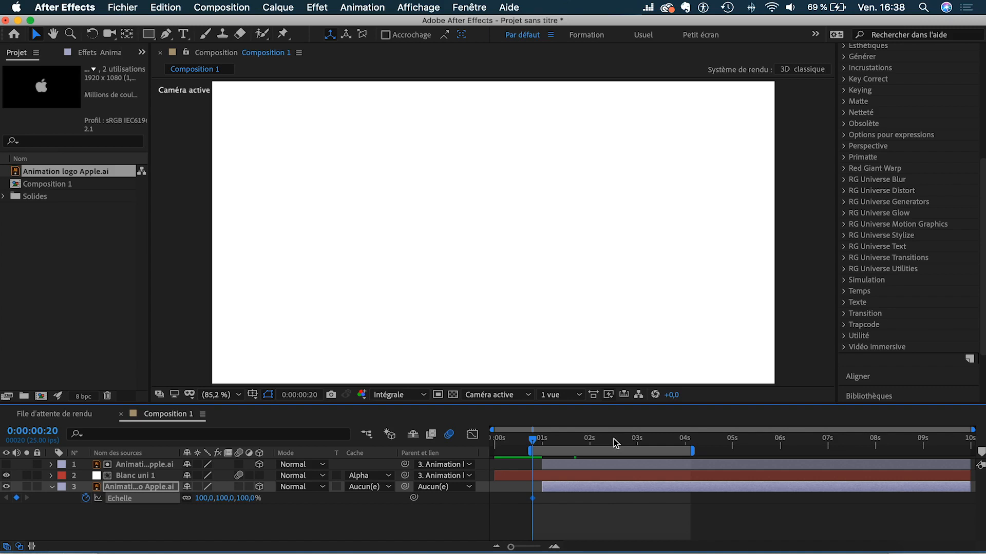
left_click_drag(229, 497, 215, 500)
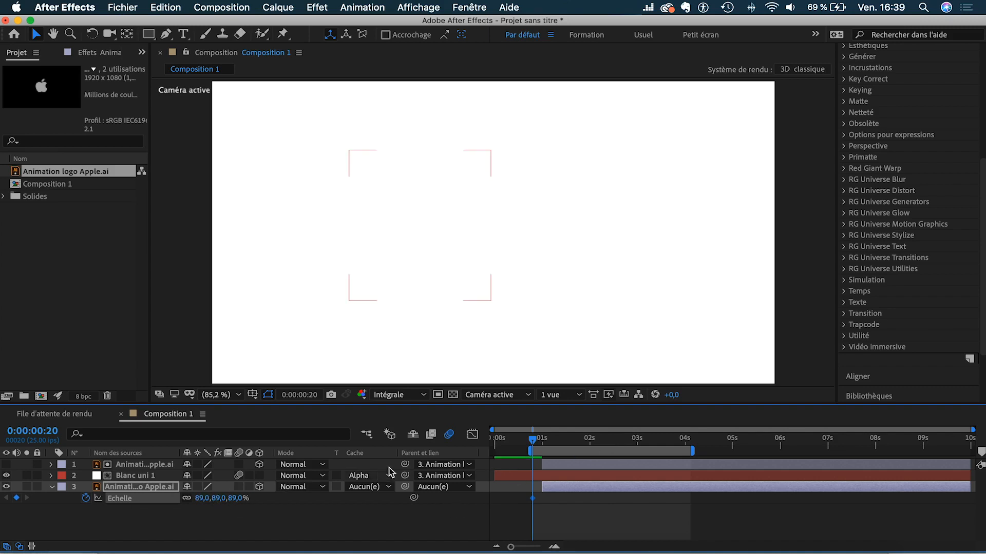
left_click_drag(533, 440, 740, 451)
left_click_drag(234, 497, 240, 498)
Play back the scale animation from just before 1 s and scrub through to 0:00:02:20 to check the light sweep.
left_click_drag(541, 444, 538, 444)
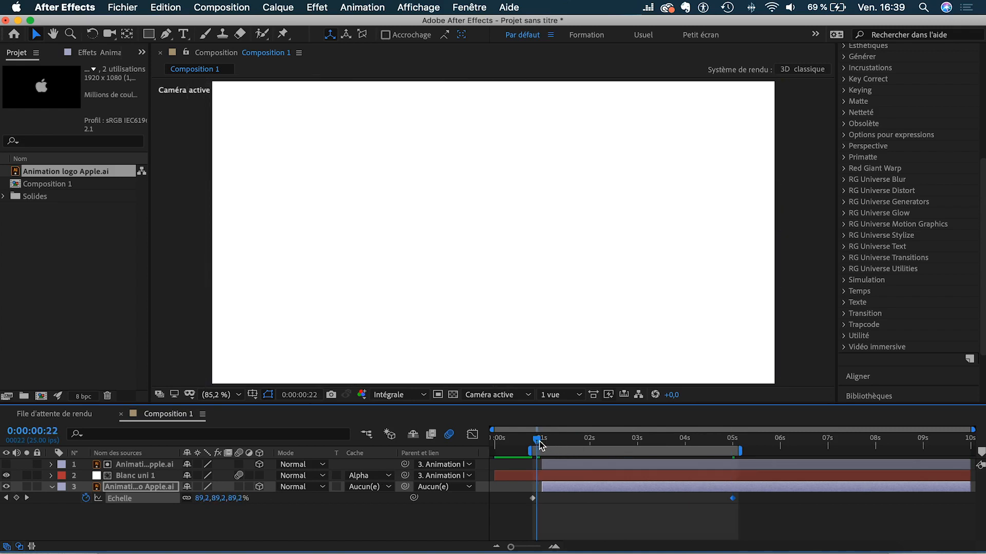
key("super+s")
left_click(679, 412)
key("space")
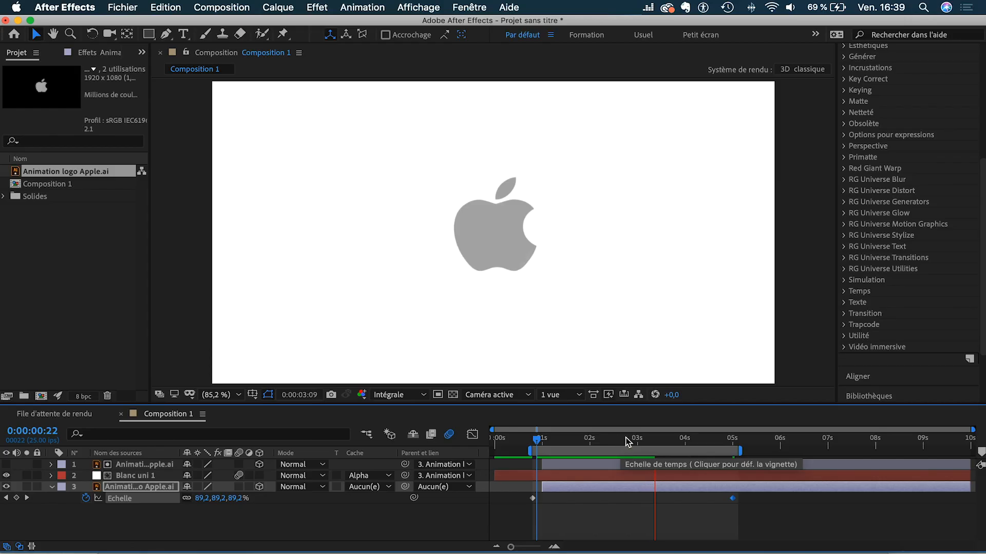
left_click_drag(649, 440, 547, 441)
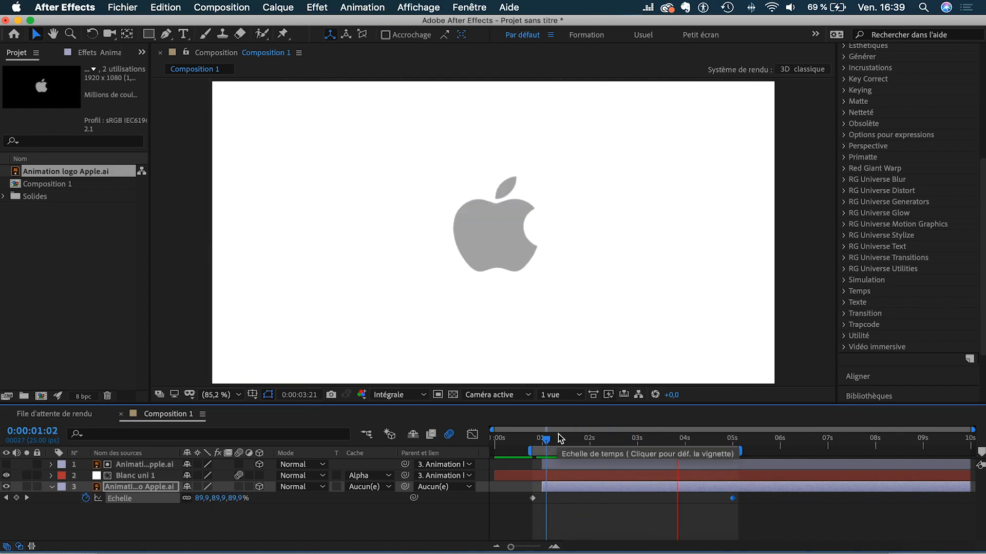
key("space")
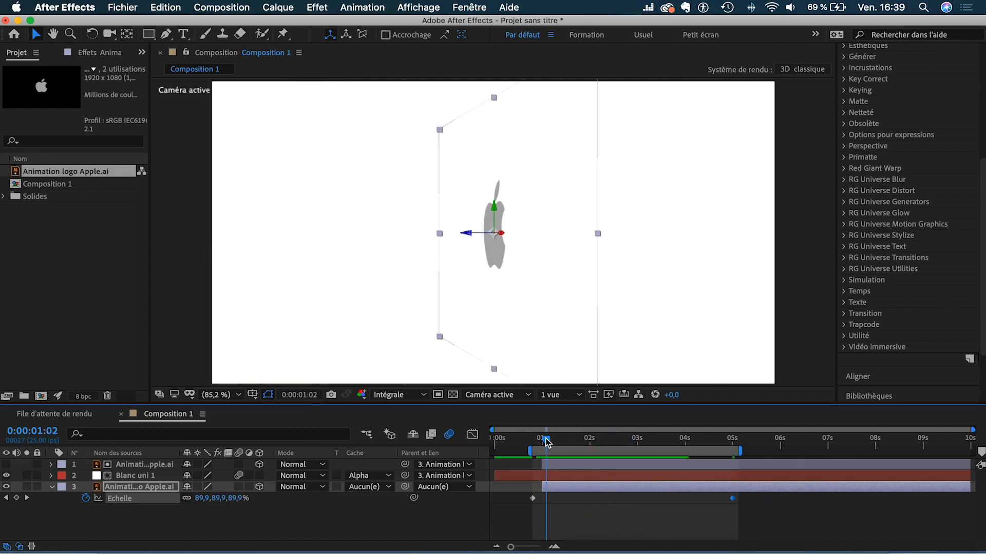
left_click_drag(557, 442, 628, 440)
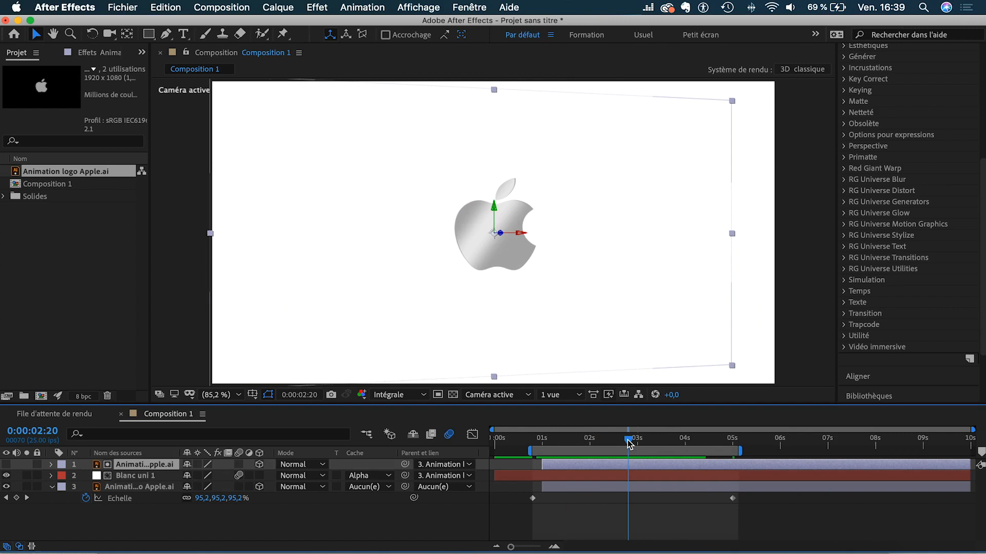
Remove both Echelle keyframes from the bottom logo layer and advance five frames to 3 s.
left_click_drag(519, 496, 753, 508)
key("Delete")
key("Page_Down")
key("Page_Down")
key("Page_Down")
key("Page_Down")
key("Page_Down")
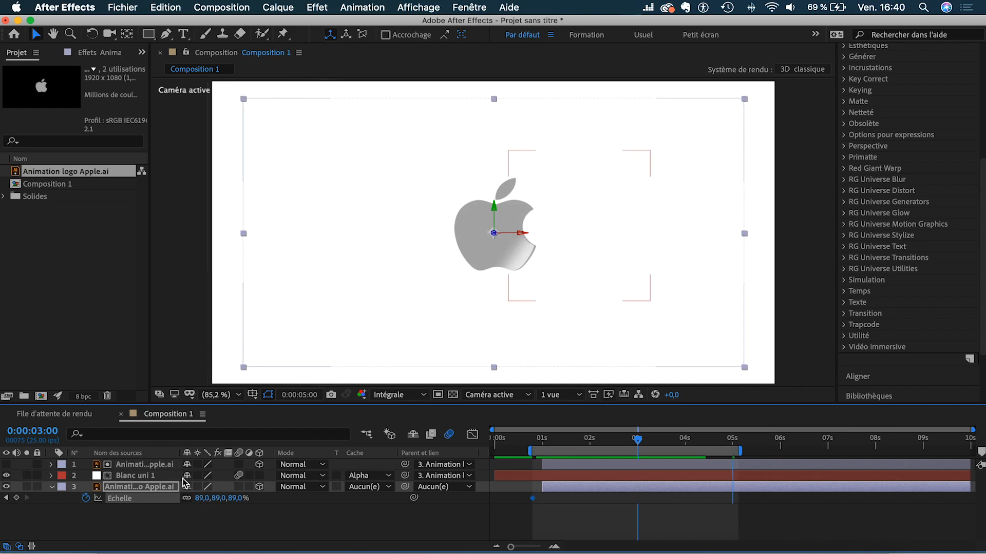
Undo the keyframe removal, the logo's scale animation and the parenting of the two layers above it.
key("super+z")
key("super+z")
key("super+z")
key("super+z")
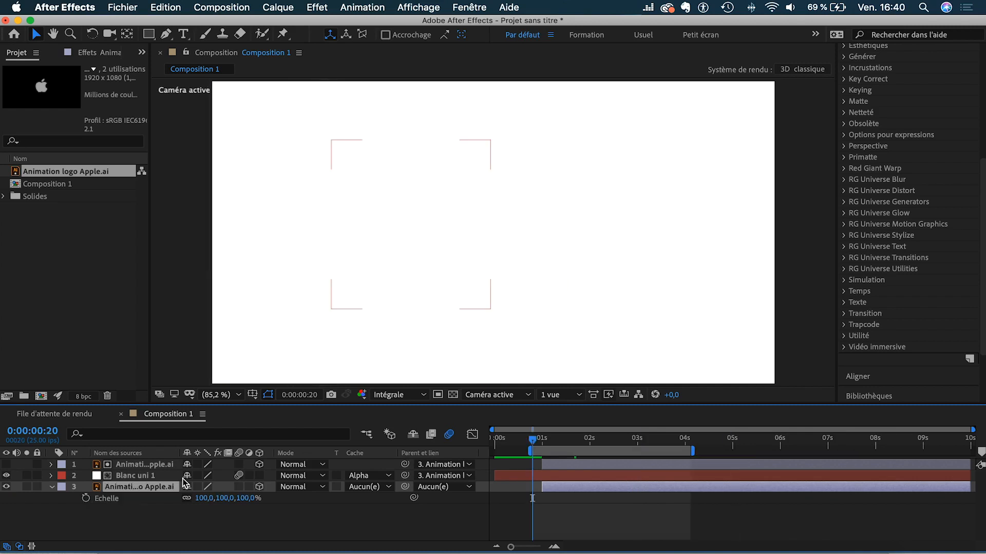
key("super+z")
key("super+z")
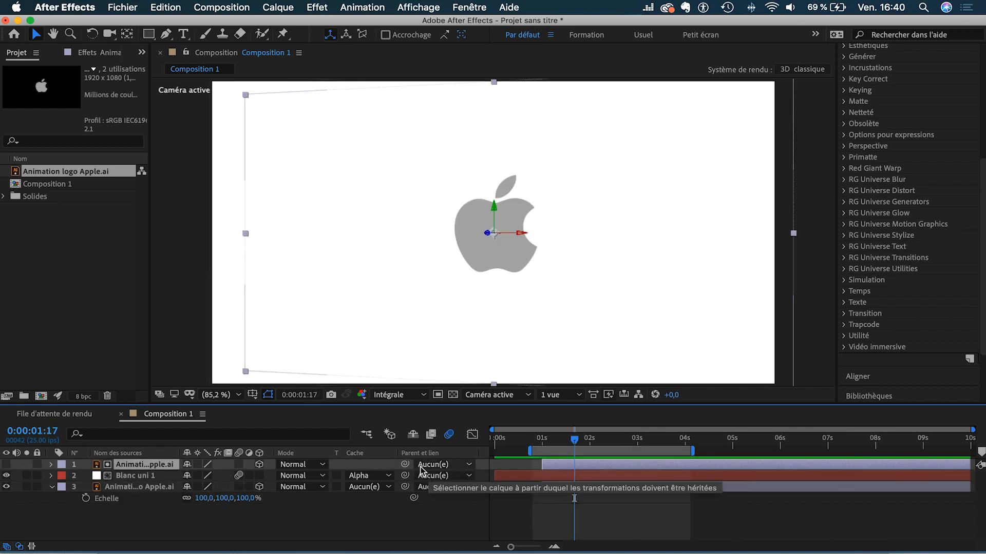
With the time at 0:00:00:23, parent Blanc uni 1 and the top logo copy to the bottom logo layer again.
left_click_drag(574, 441, 539, 442)
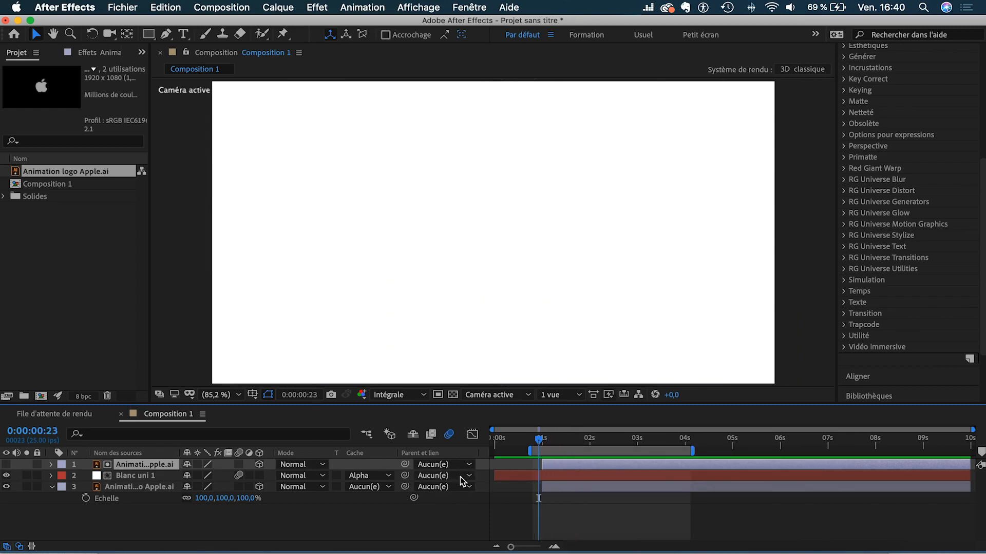
left_click(129, 475)
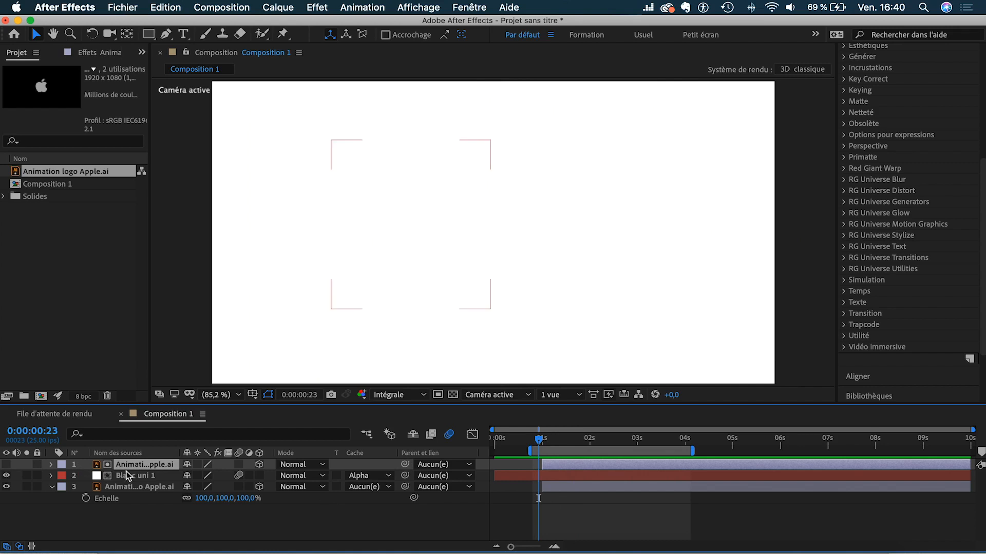
left_click_drag(406, 476, 141, 487)
Paste the Echelle keyframes onto the bottom logo layer at 0:00:00:23 and extend the work area just past 5 s.
left_click(553, 490)
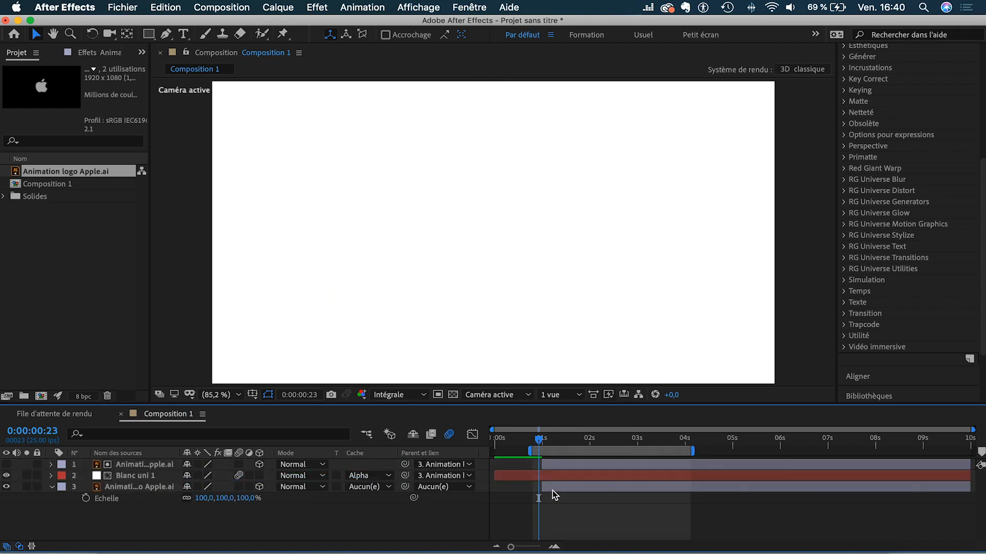
key("super+v")
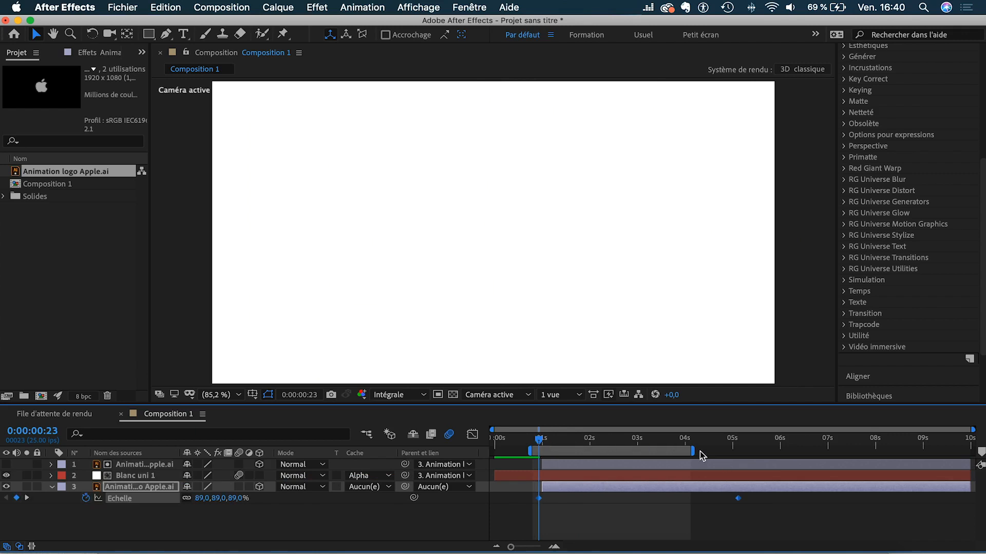
left_click_drag(694, 451, 742, 451)
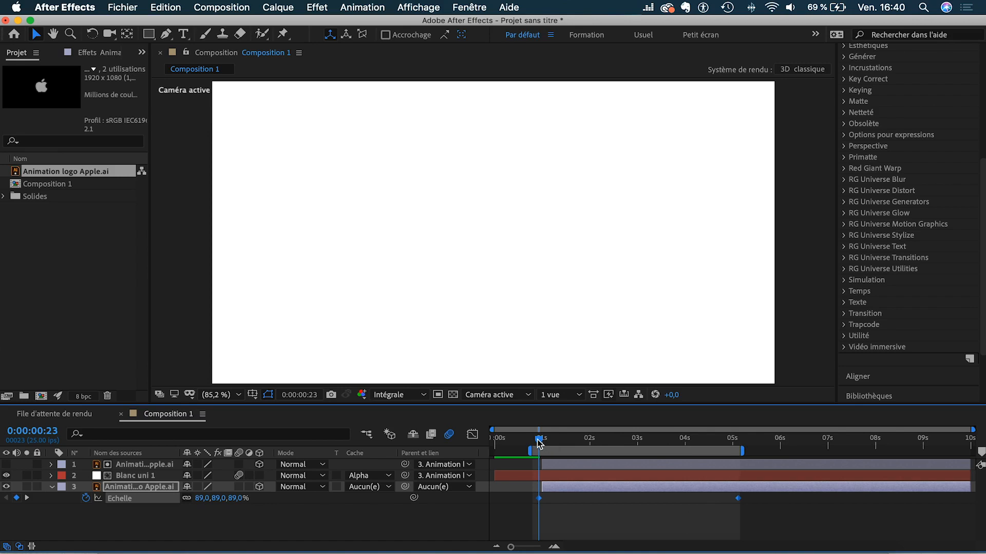
Play back the parented scale animation and scrub through the light sweep.
key("super+s")
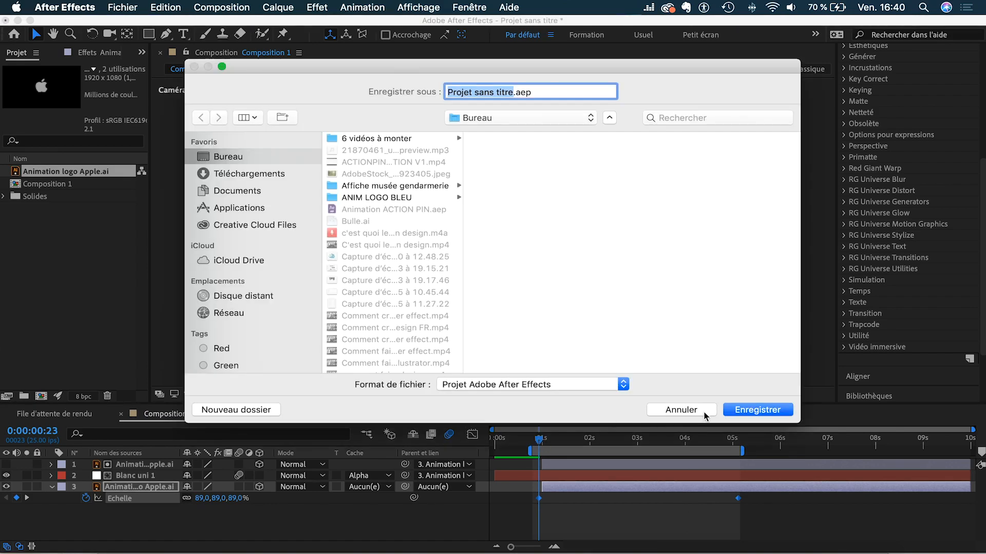
left_click(705, 411)
key("space")
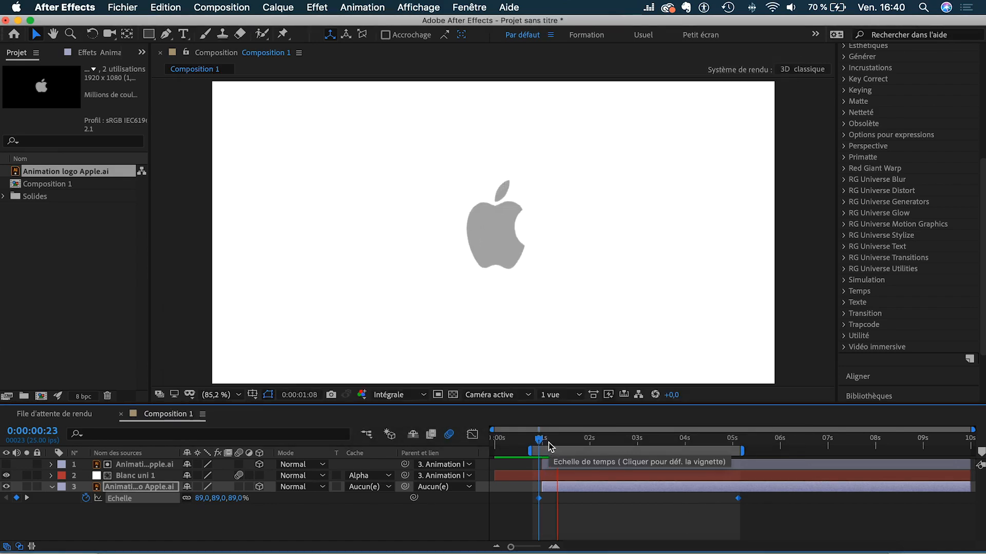
left_click_drag(549, 445, 667, 444)
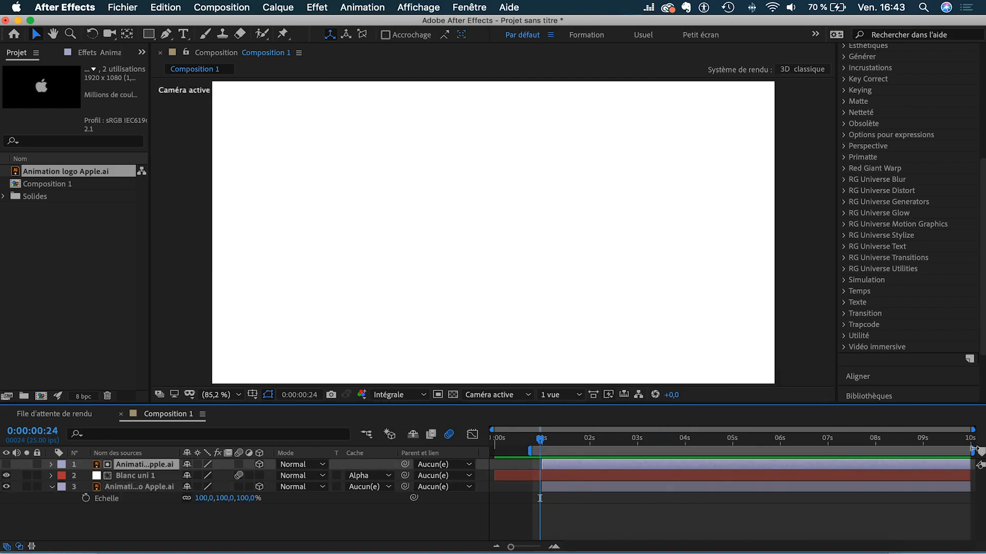
Trim the end of the work area to just after 4 s and play back the unscaled animation.
left_click_drag(972, 450, 692, 450)
key("space")
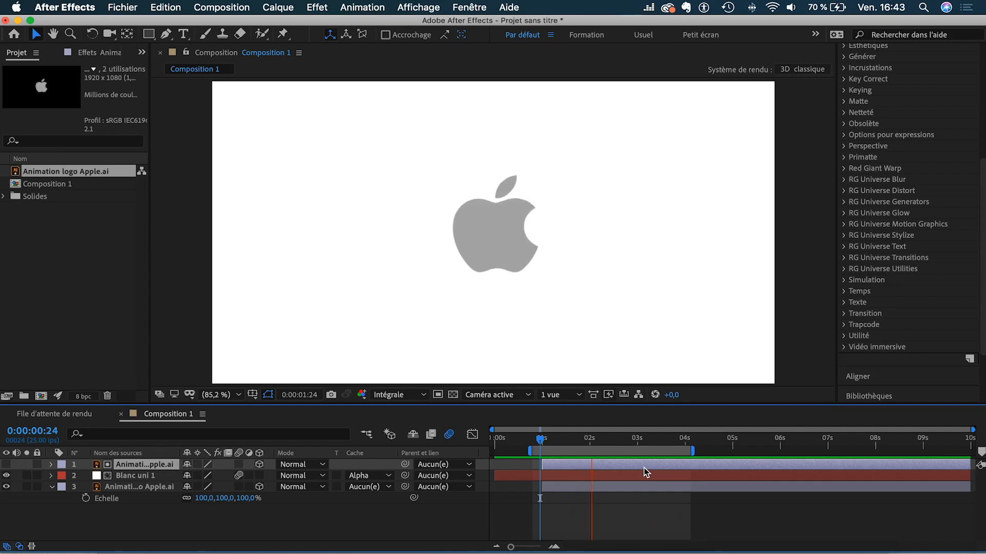
Precompose all three layers into a new composition named logo, transferring all attributes.
left_click(168, 468)
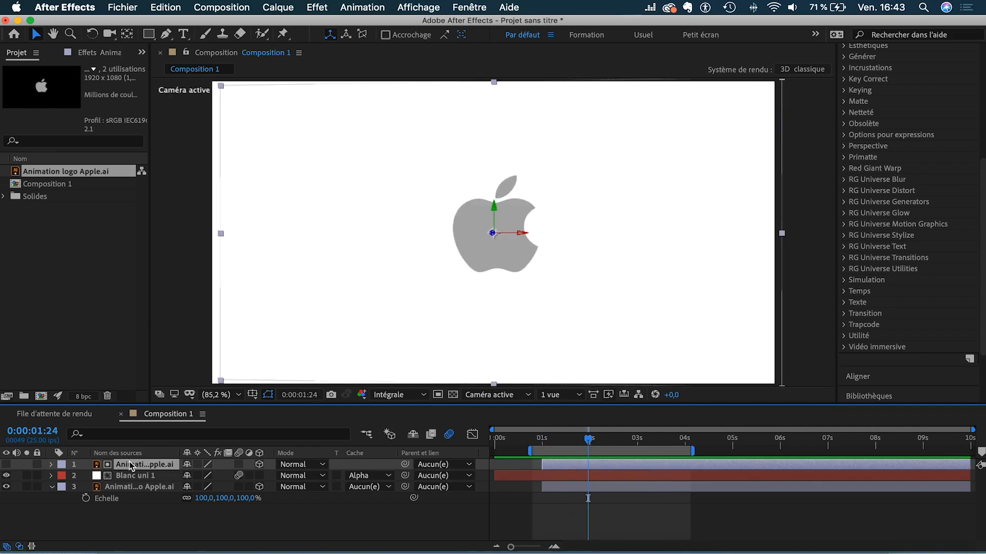
left_click(129, 488)
right_click(130, 493)
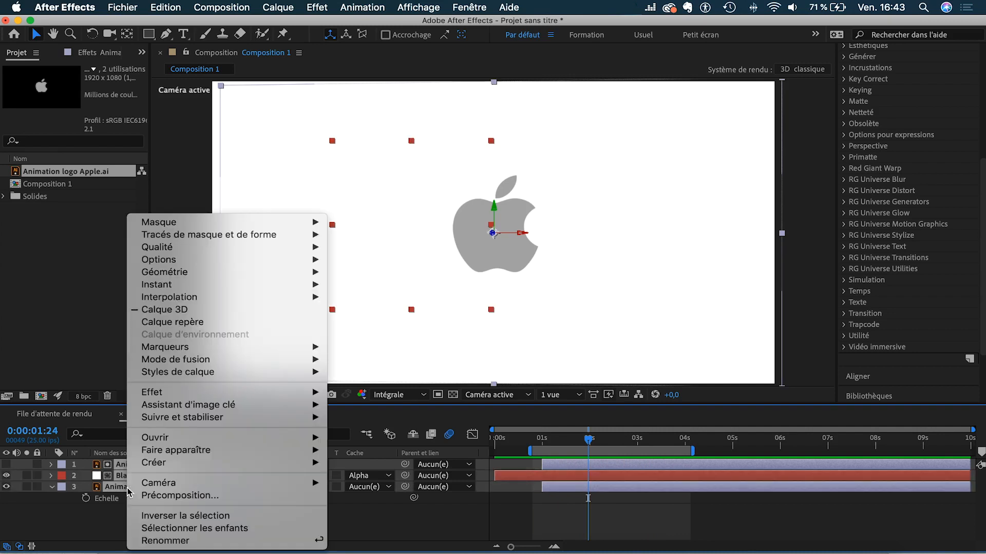
left_click(208, 496)
type("L")
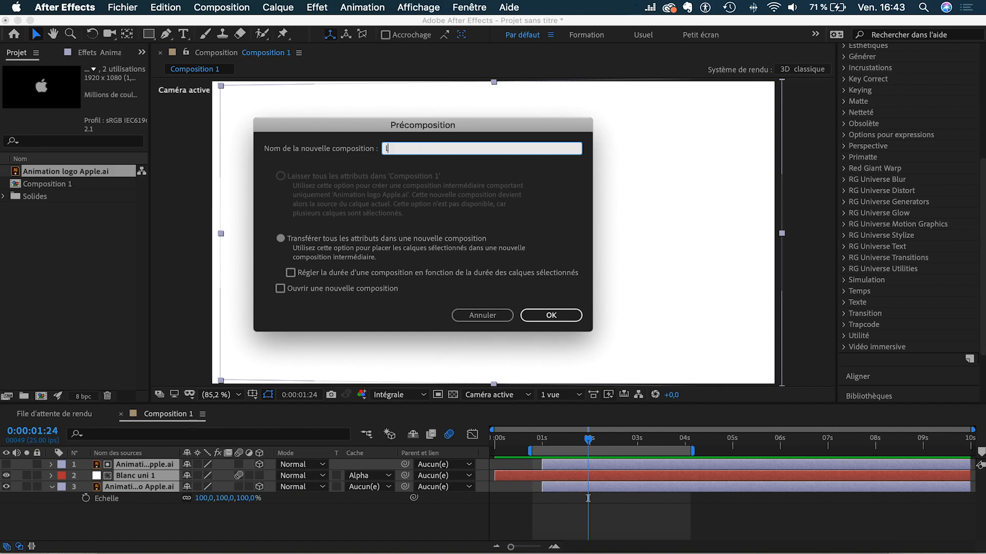
left_click(558, 314)
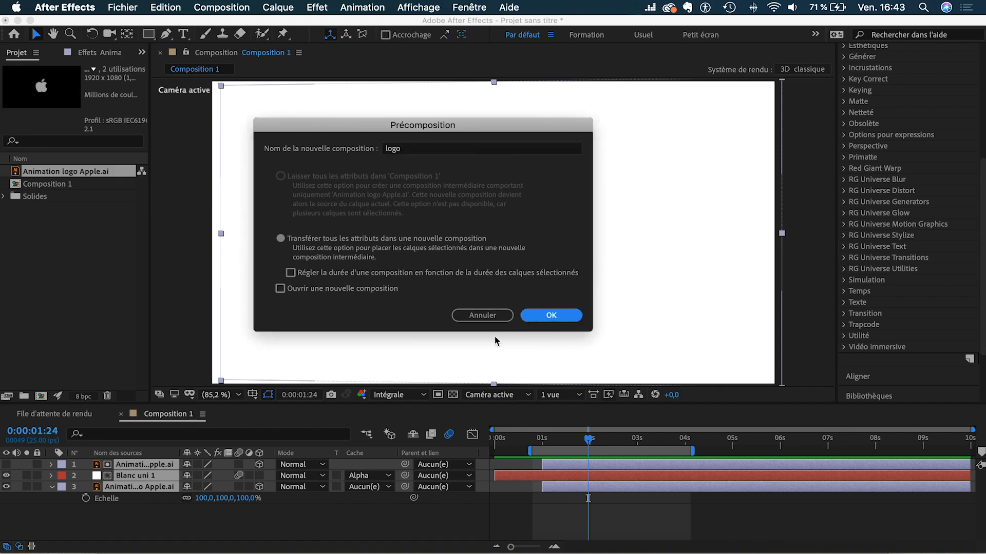
Keyframe the logo precomposition's Echelle from 91% at 0:00:00:20 to a slightly larger scale at 5 s and play back the result.
left_click(533, 439)
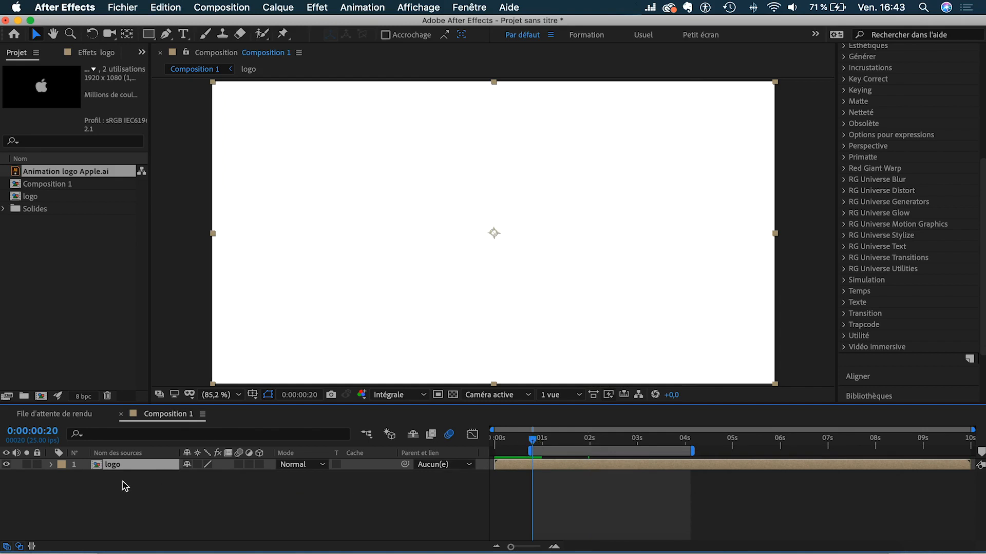
key("s")
left_click(86, 476)
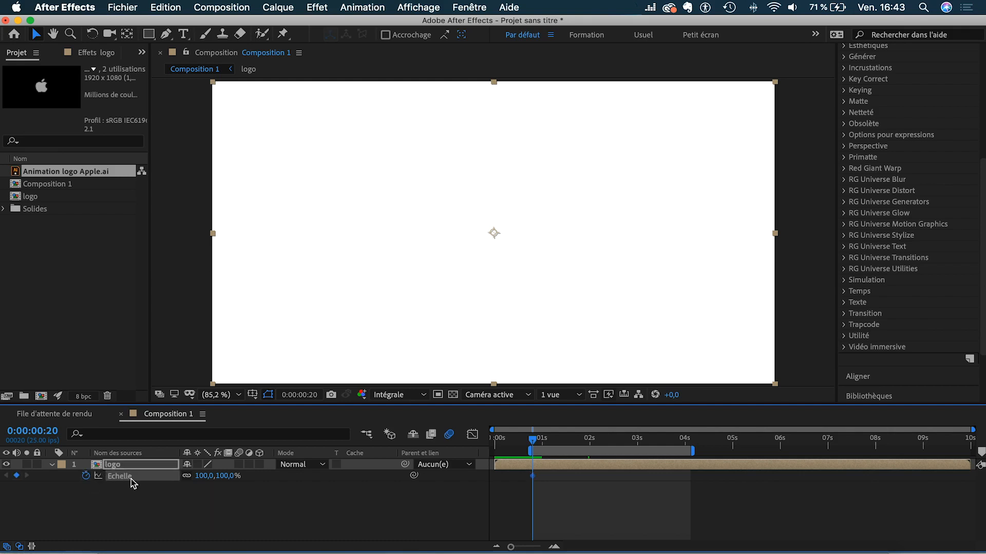
left_click_drag(225, 478, 218, 476)
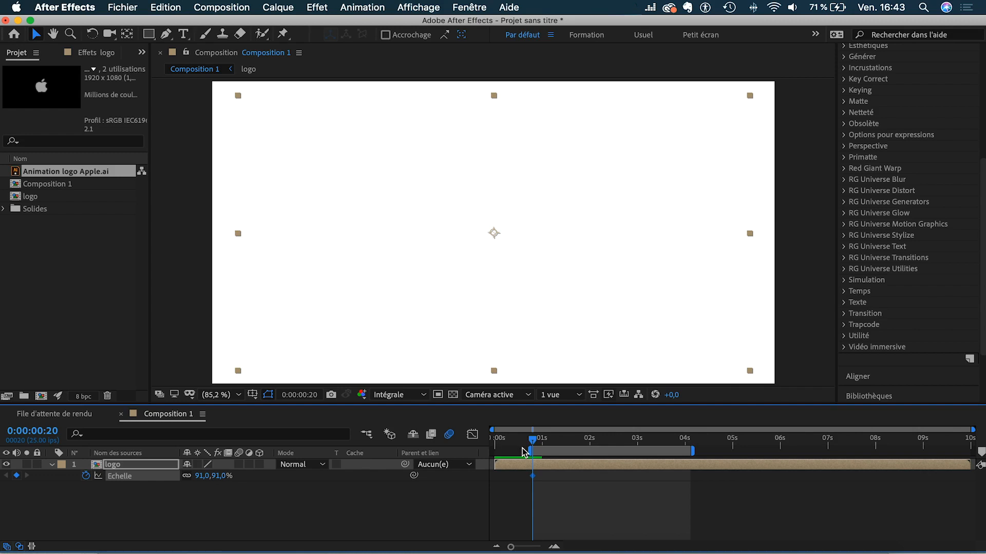
left_click_drag(532, 440, 734, 451)
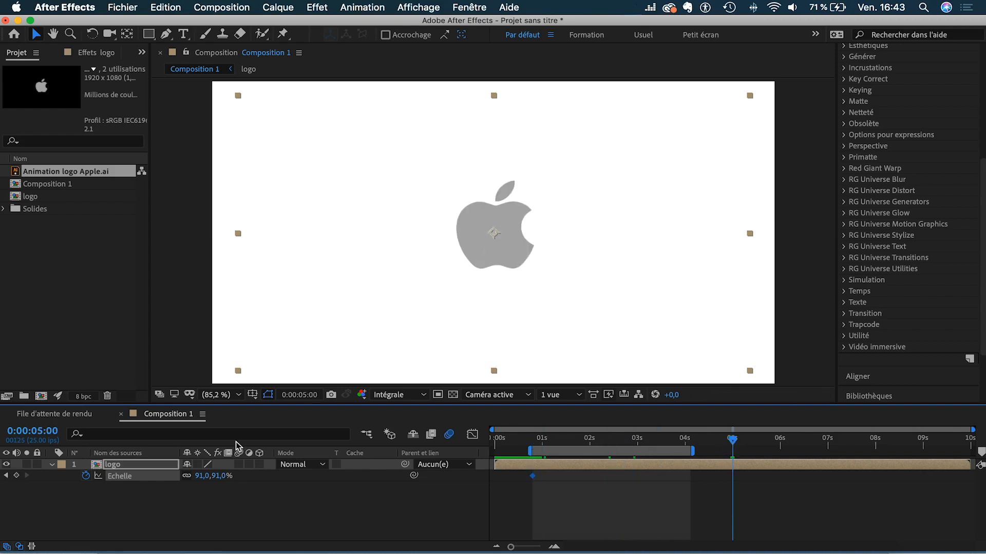
left_click_drag(215, 476, 218, 476)
left_click(535, 440)
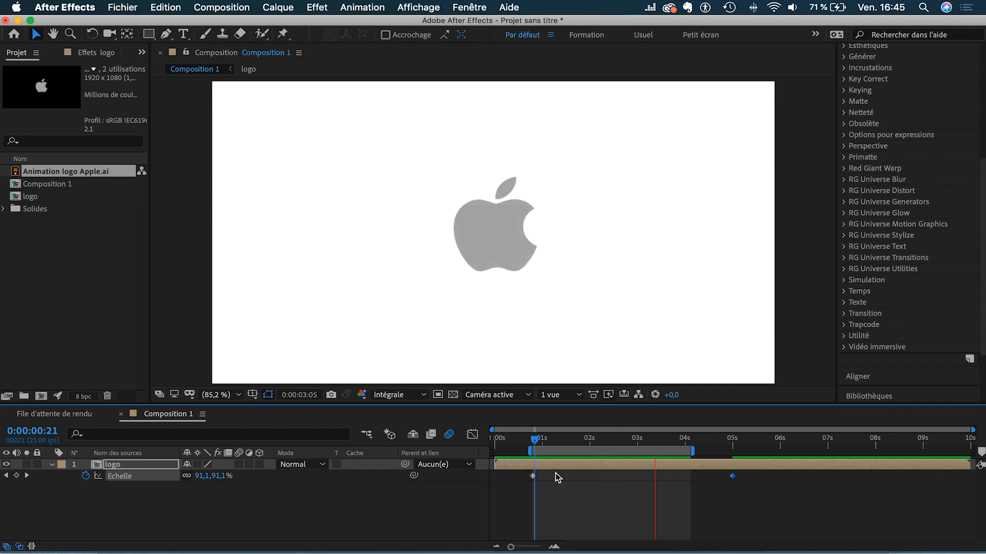
left_click(546, 443)
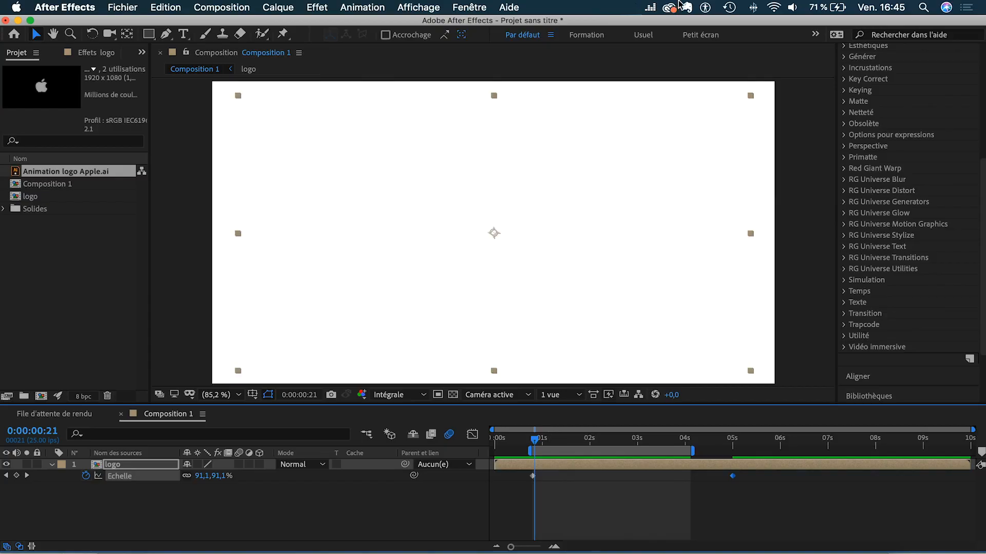